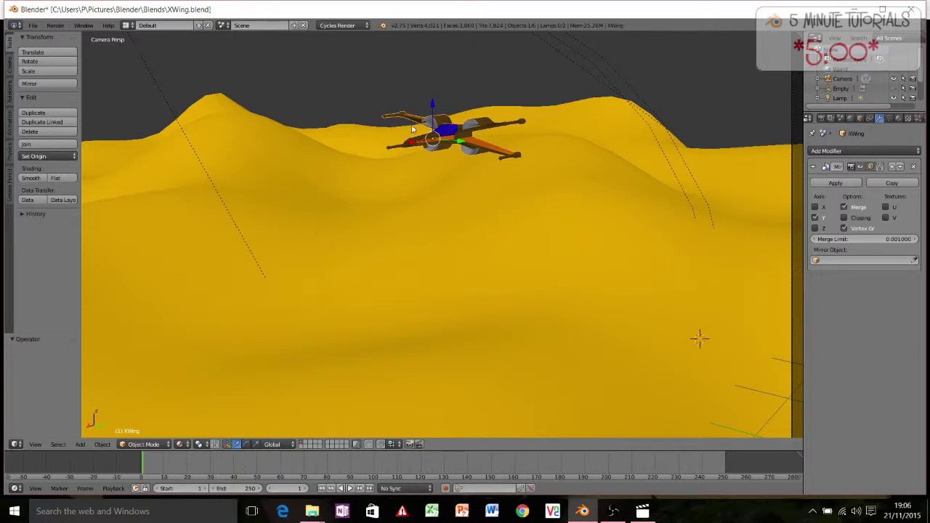
Step: Orbit from Camera Persp to an overhead User Ortho view, then switch to the IMG_1507 video
middle_click_drag(412, 129, 472, 134)
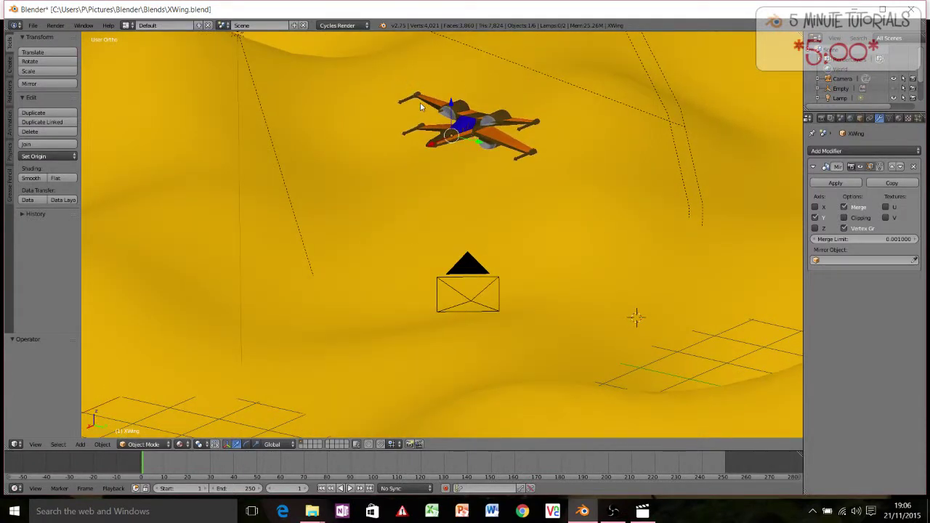
mouse_move(441, 143)
middle_mouse_down()
mouse_move(428, 144)
mouse_move(442, 138)
middle_mouse_up()
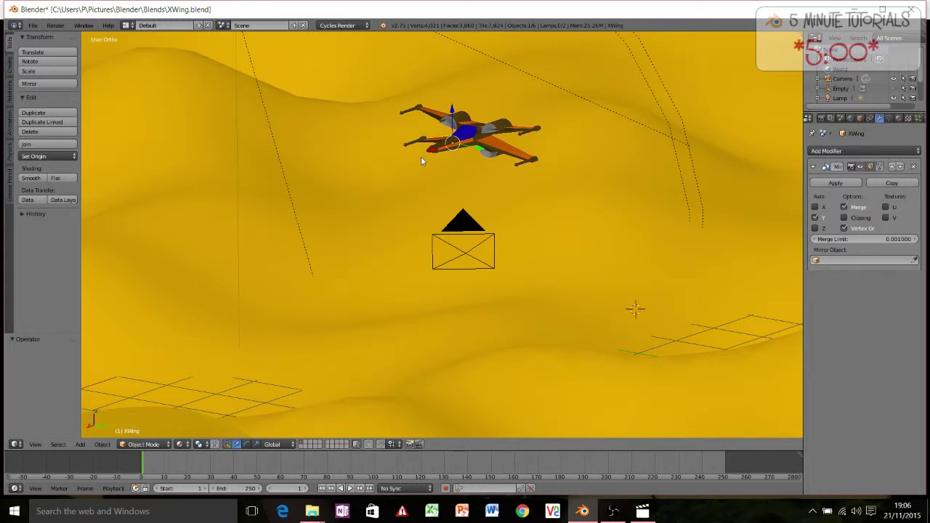
middle_click_drag(421, 156, 415, 155)
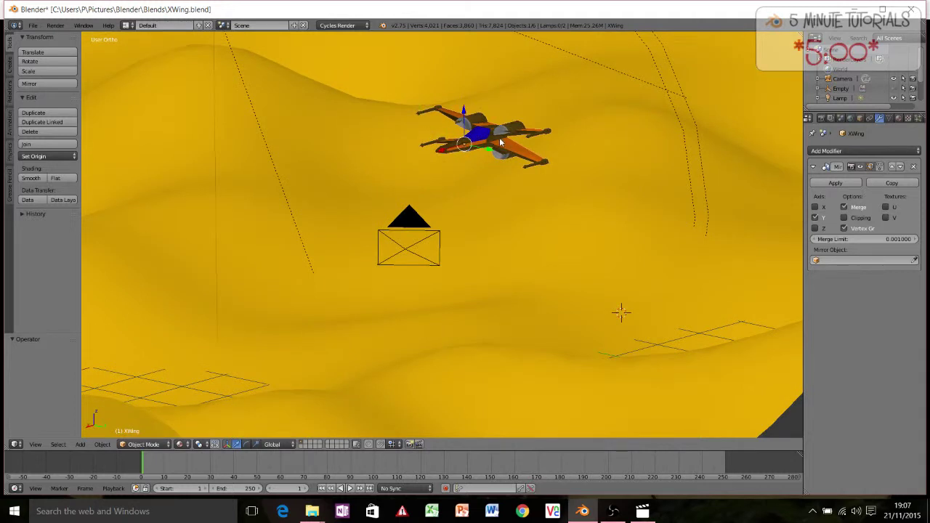
middle_click_drag(499, 143, 515, 113)
key("alt+Tab")
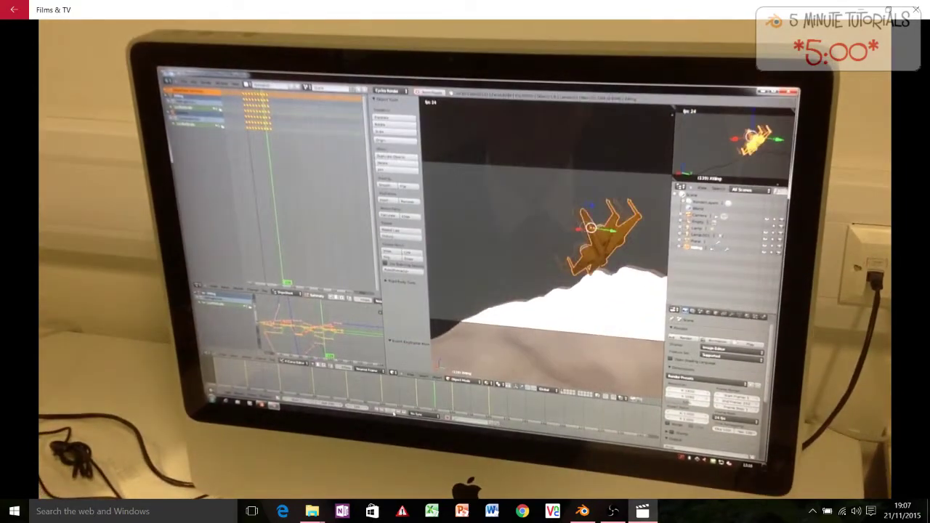
key("alt+Tab")
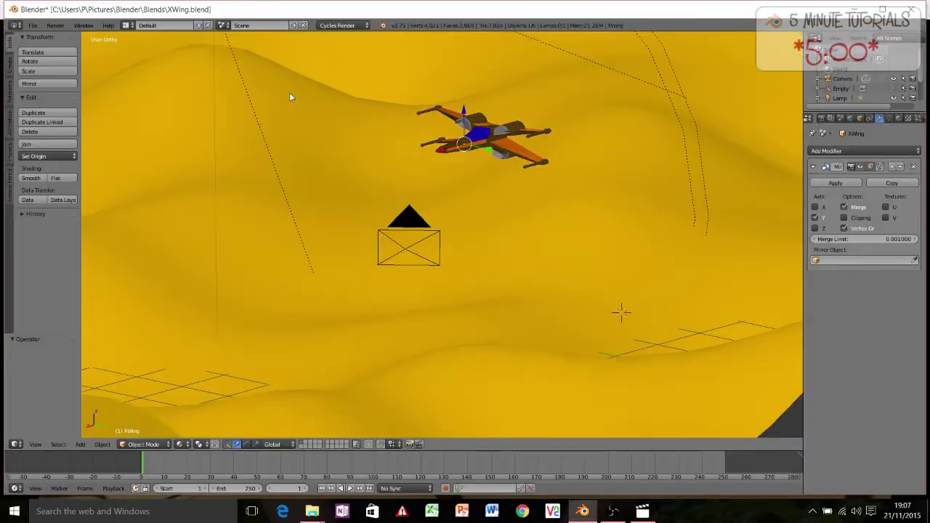
middle_click_drag(449, 149, 477, 168)
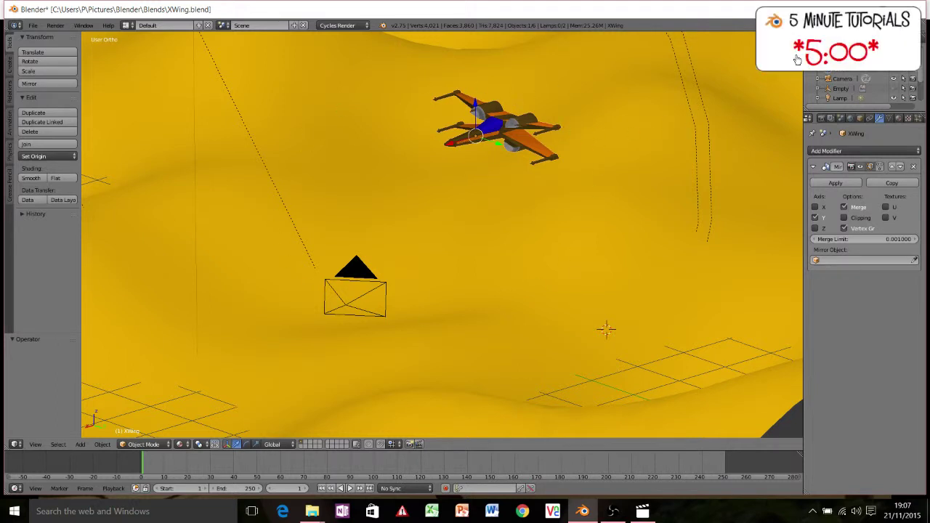
middle_click_drag(356, 258, 400, 281)
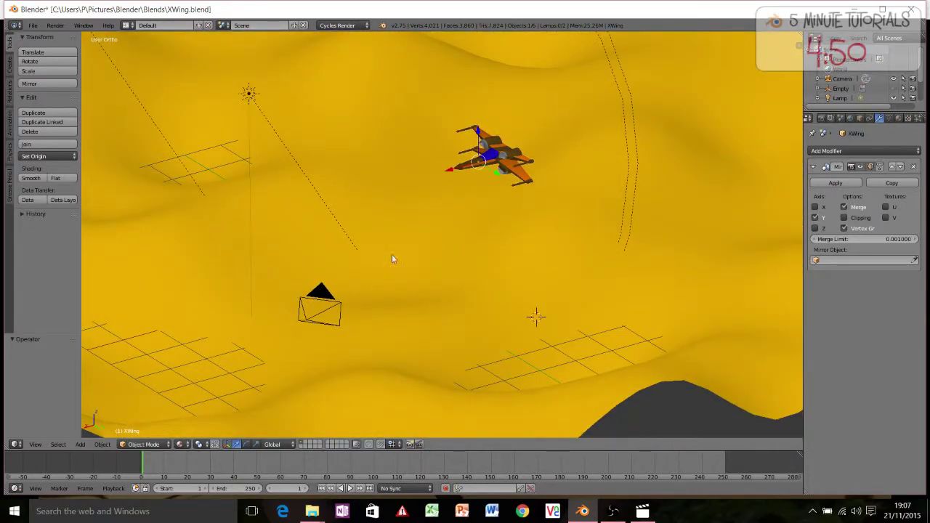
right_click(328, 302)
right_click(324, 305)
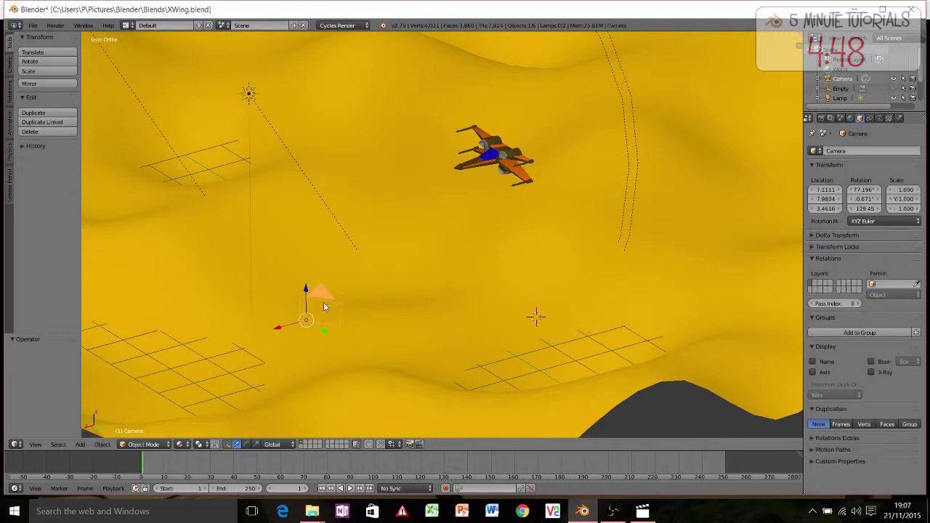
right_click(505, 164)
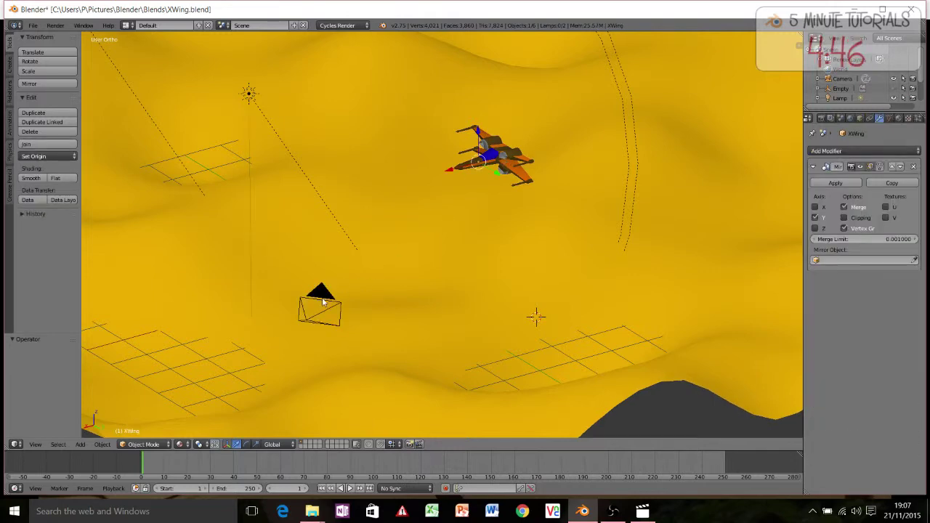
right_click(324, 302)
right_click(330, 305)
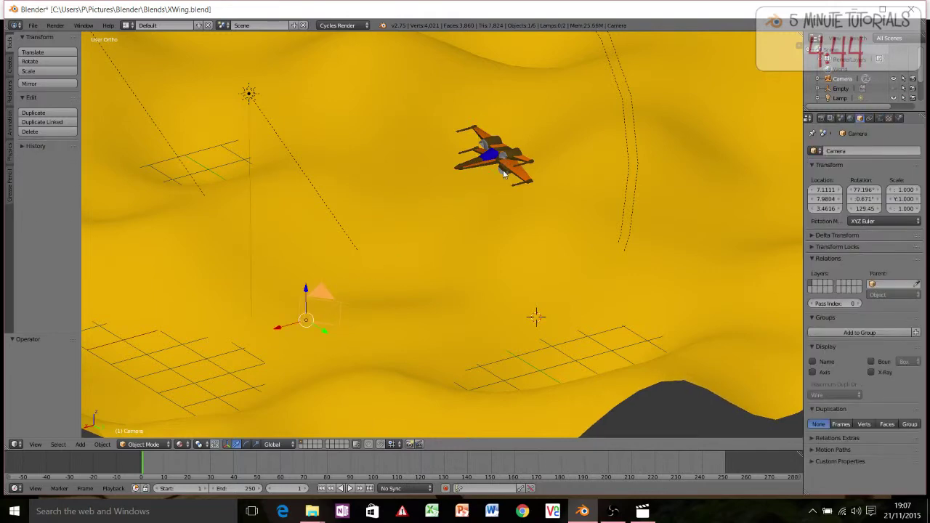
right_click(504, 173)
right_click(318, 306)
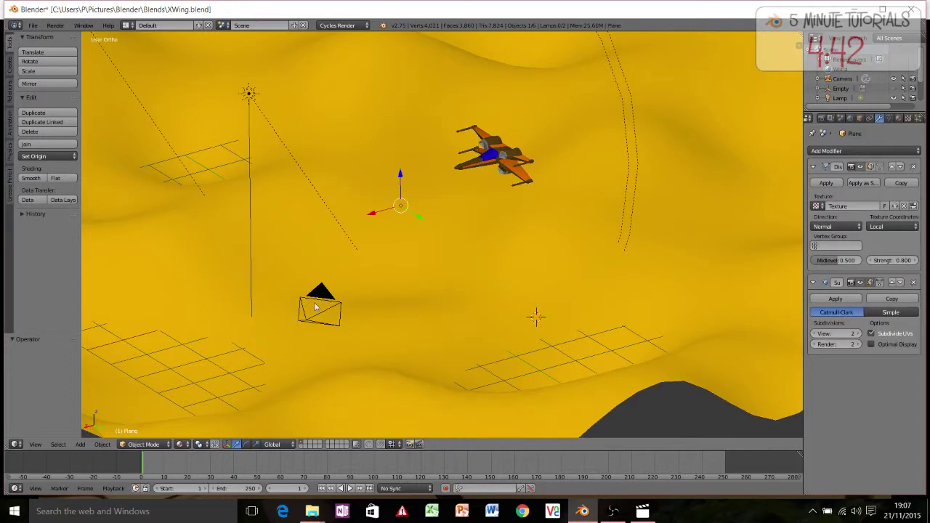
right_click(321, 301)
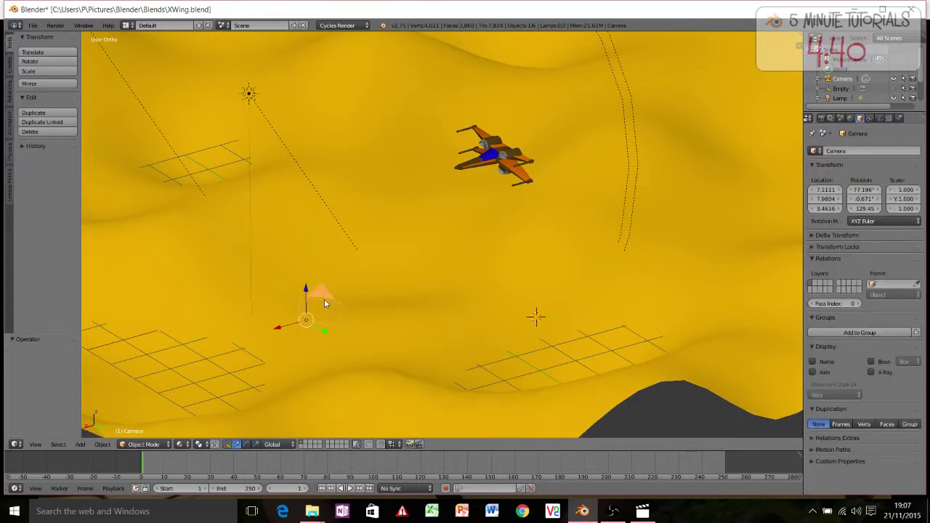
key("KP_0")
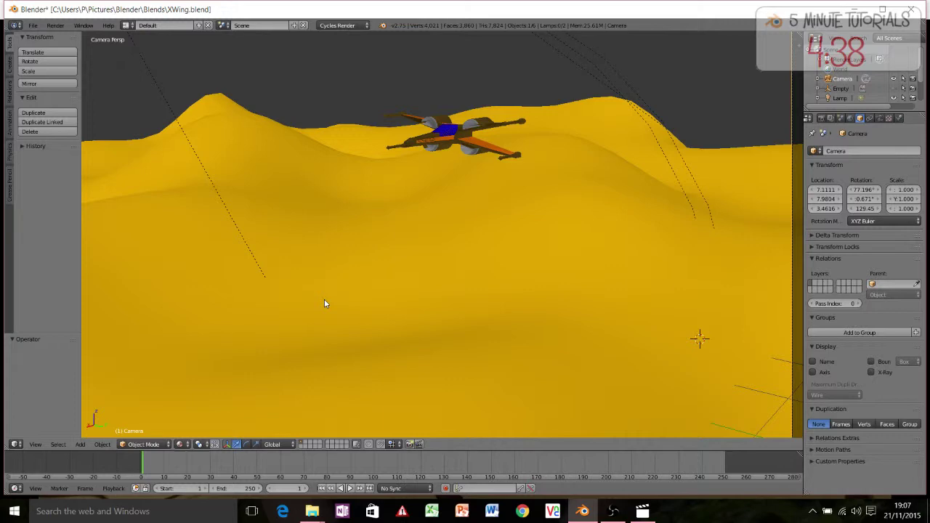
key("KP_4")
key("KP_8")
key("KP_8")
key("KP_2")
key("KP_2")
key("KP_8")
key("KP_5")
key("KP_8")
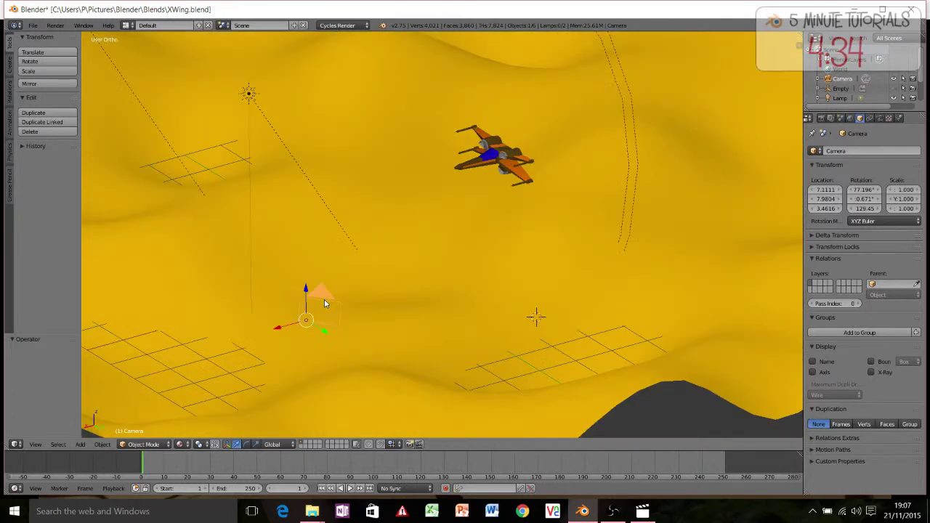
Step: Move the X-Wing up and to the right, then raise it along the Z axis
right_click(494, 156)
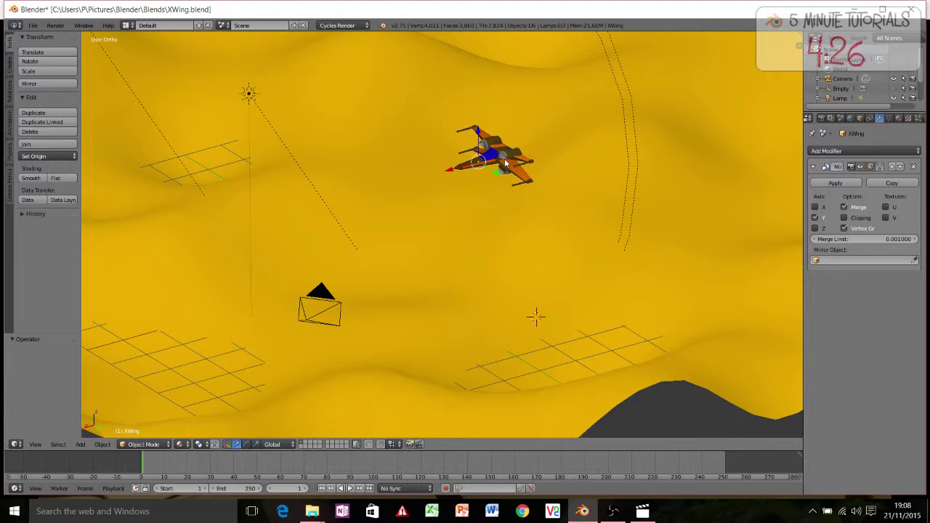
key("g")
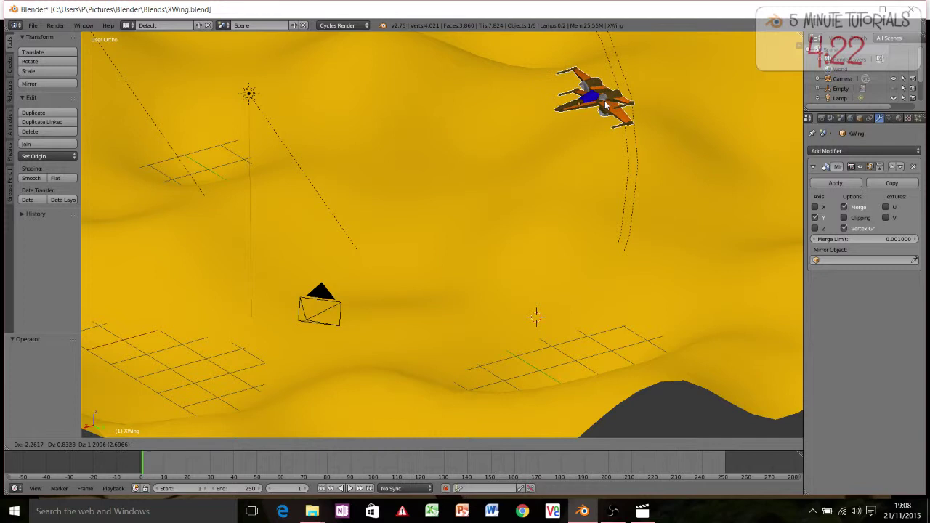
left_click(613, 108)
key("g")
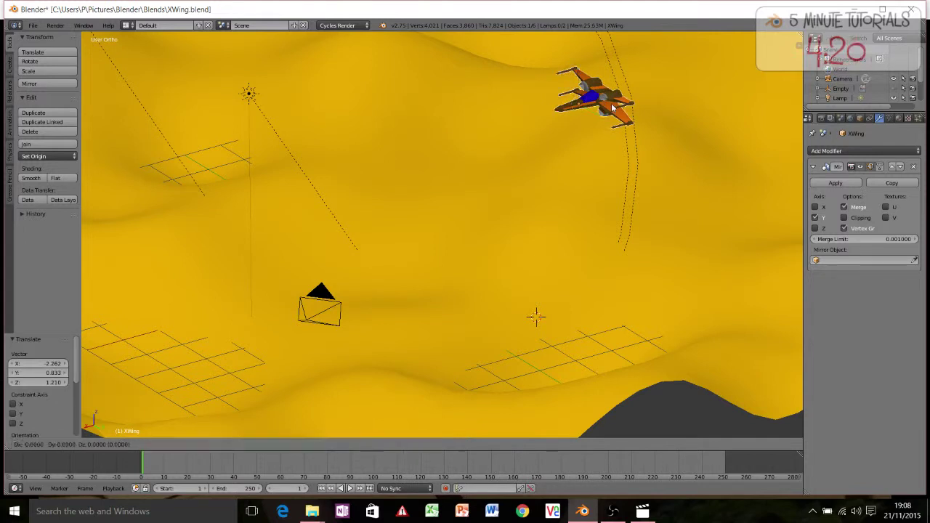
key("x")
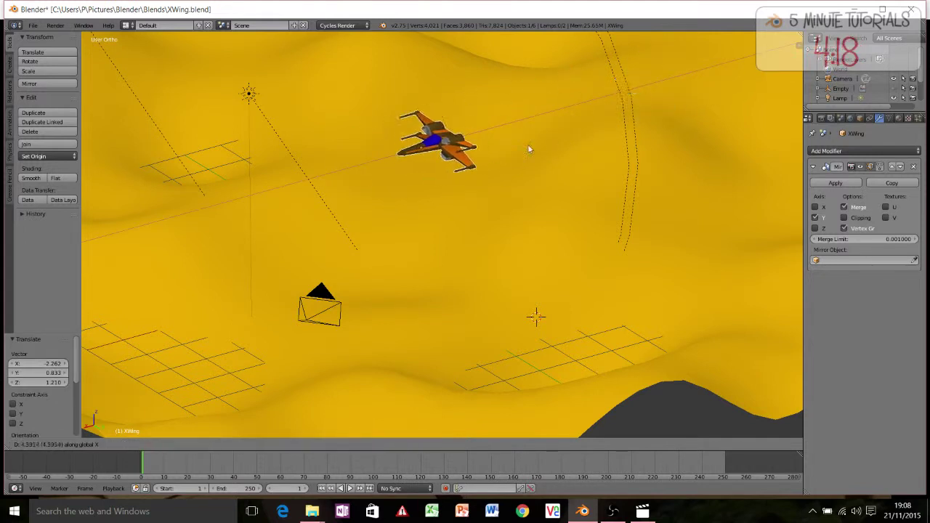
key("y")
key("z")
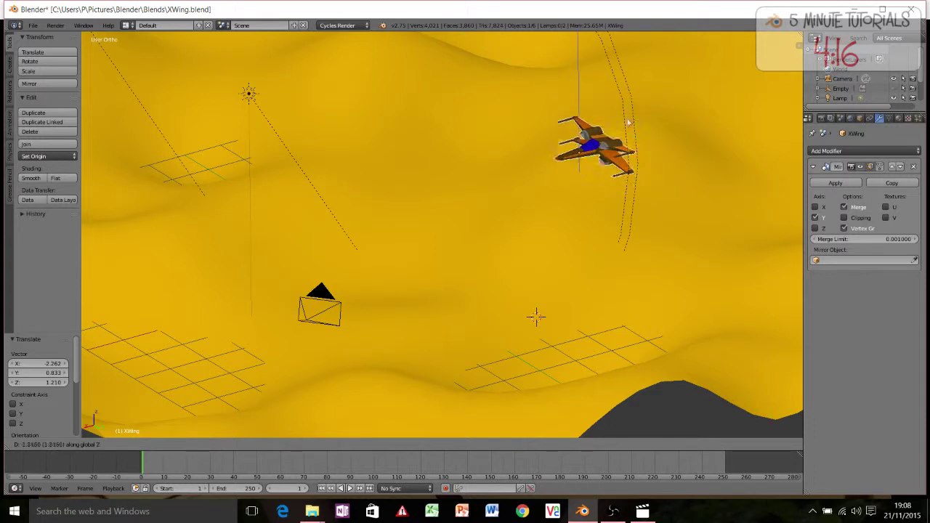
left_click(604, 111)
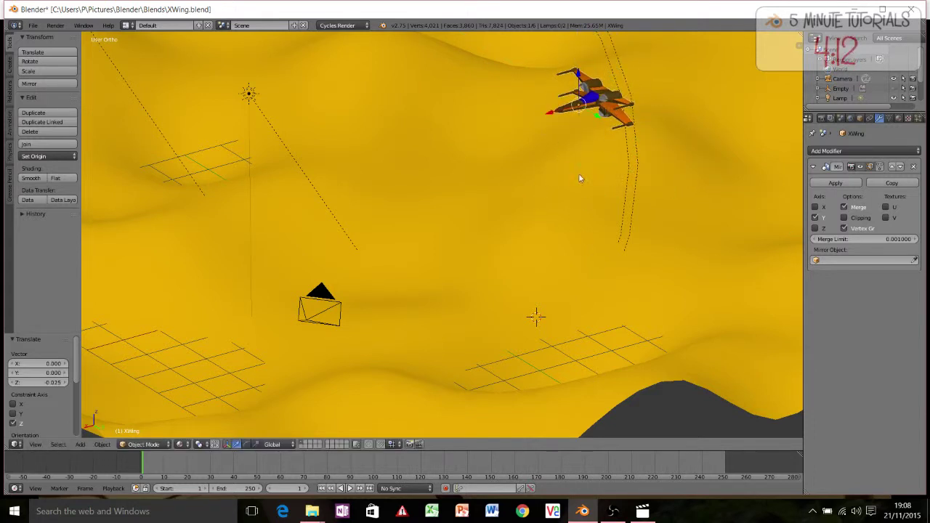
Step: Rotate the X-Wing 19° around the vertical Z axis
key("r")
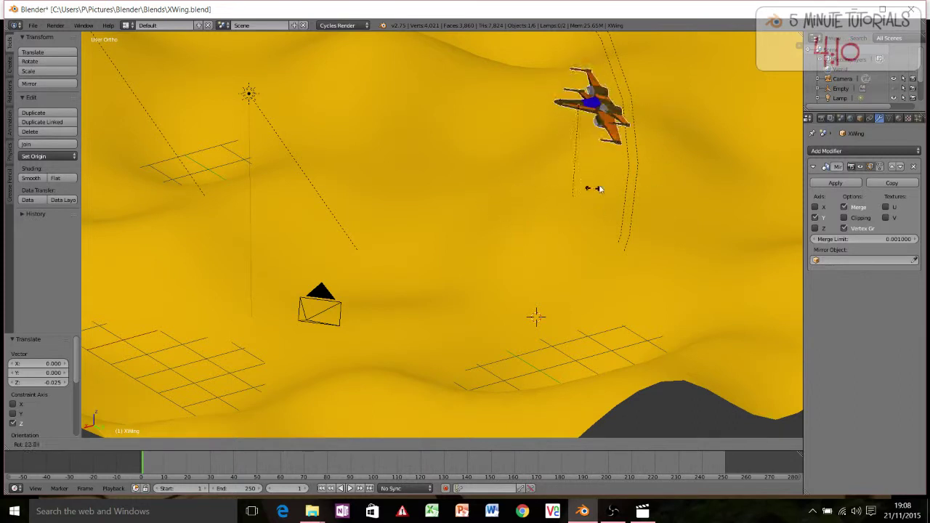
key("x")
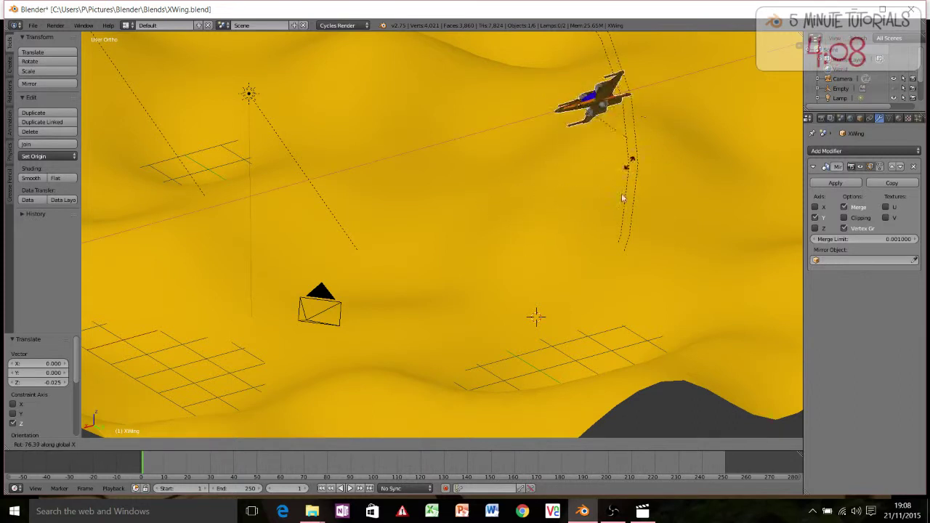
key("z")
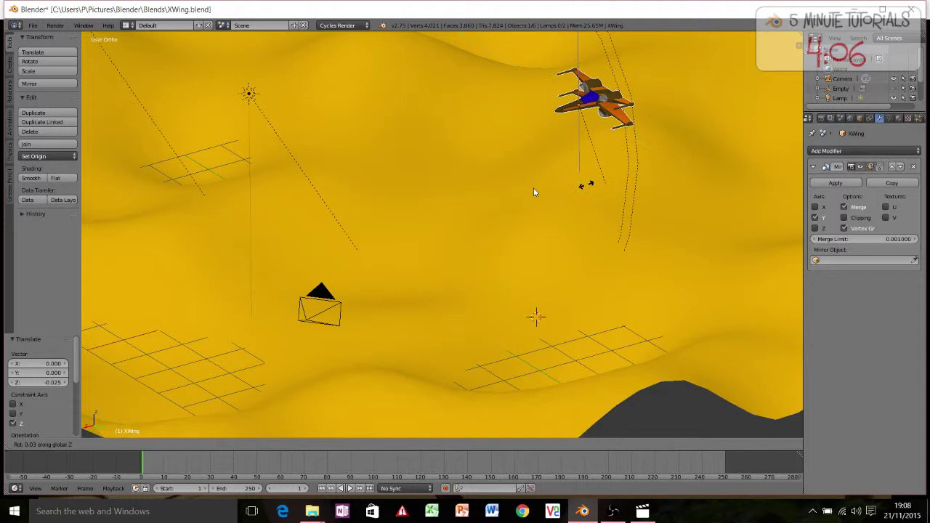
left_click(608, 143)
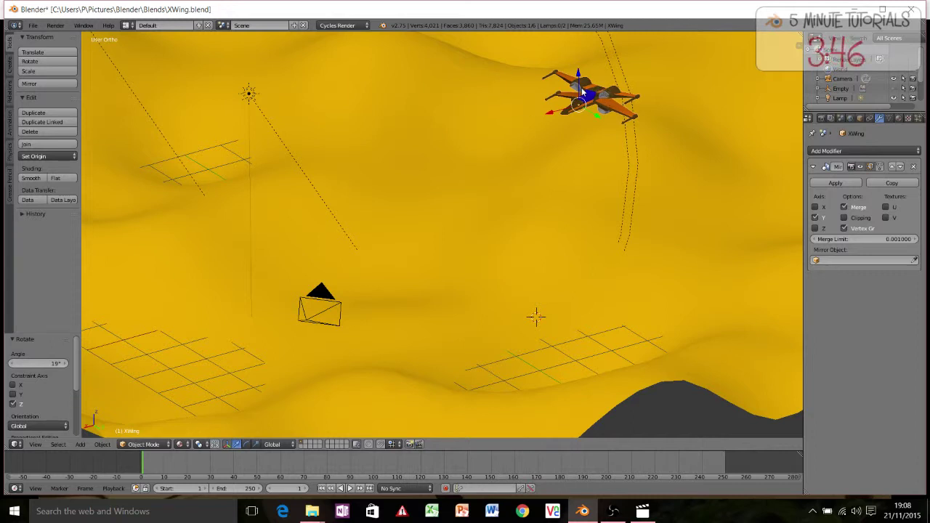
Step: Insert a LocRotScale keyframe for the X-Wing at frame 1
key("i")
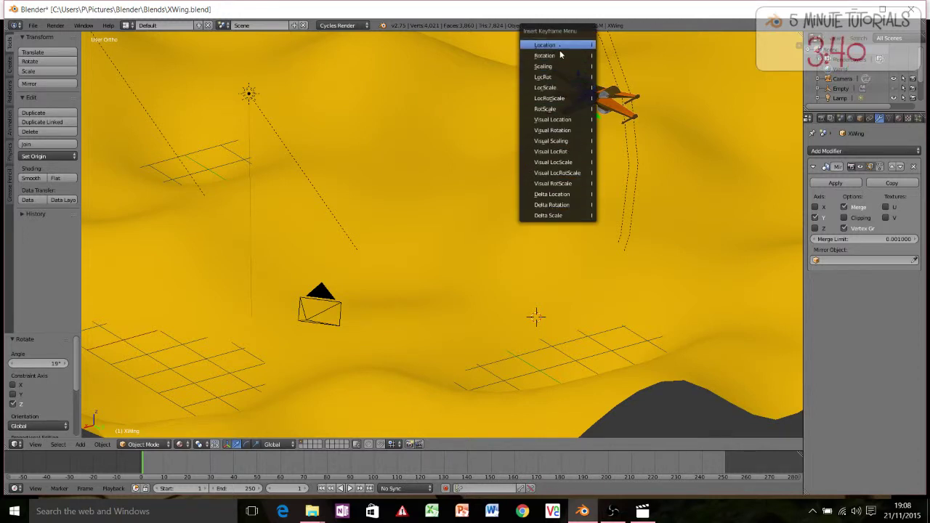
left_click(551, 99)
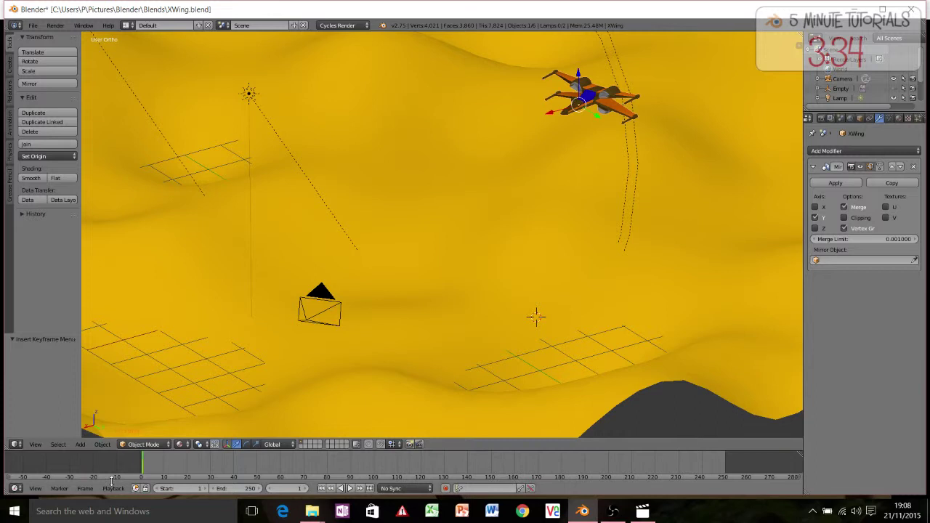
left_click_drag(168, 459, 658, 457)
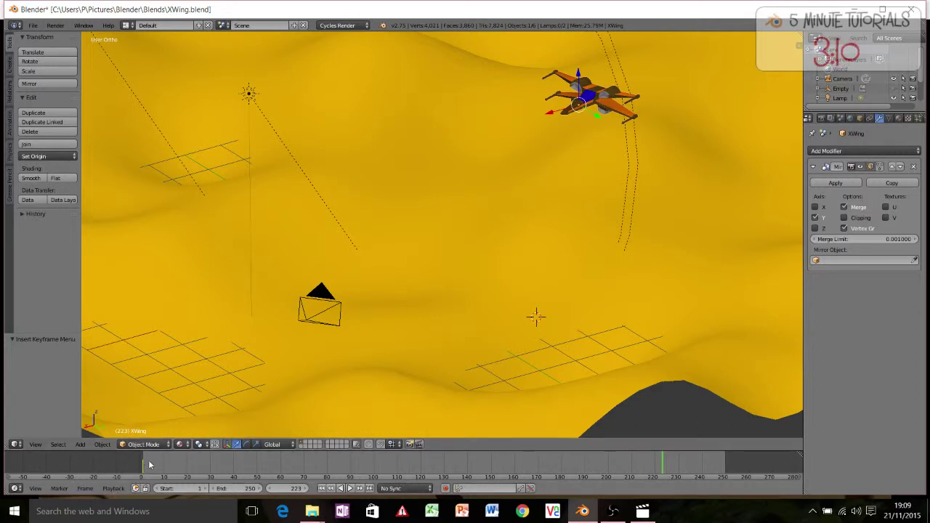
Step: At frame 28, centre the X-Wing, tilt it about 35.5°, and keyframe LocRotScale
left_click_drag(149, 465, 206, 474)
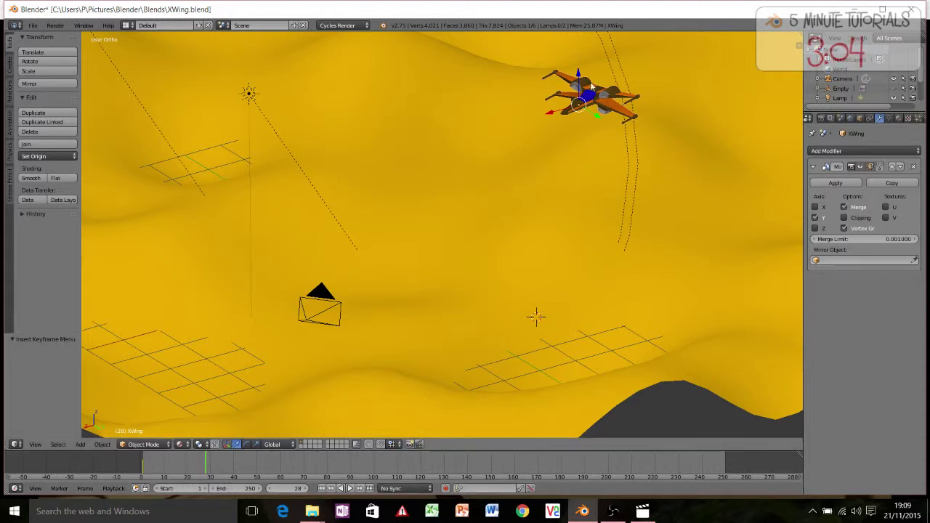
key("g")
left_click(451, 158)
key("r")
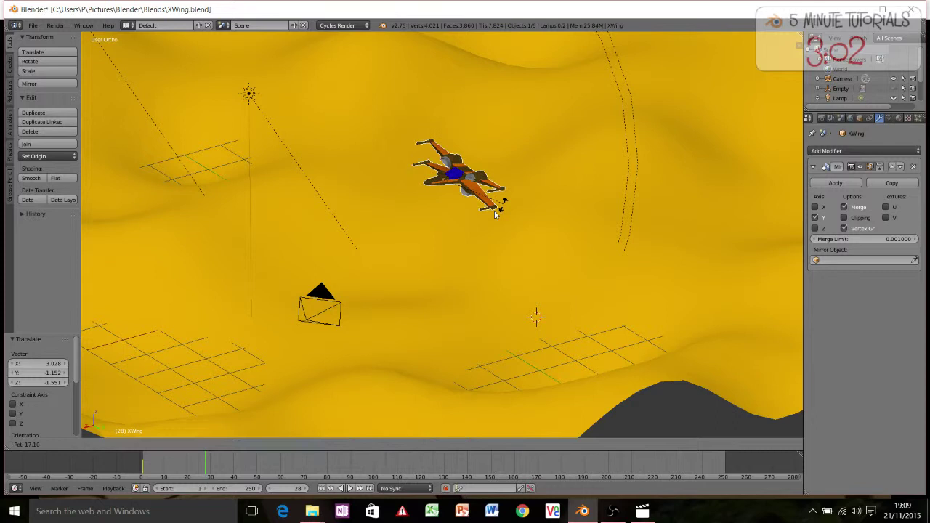
left_click(490, 208)
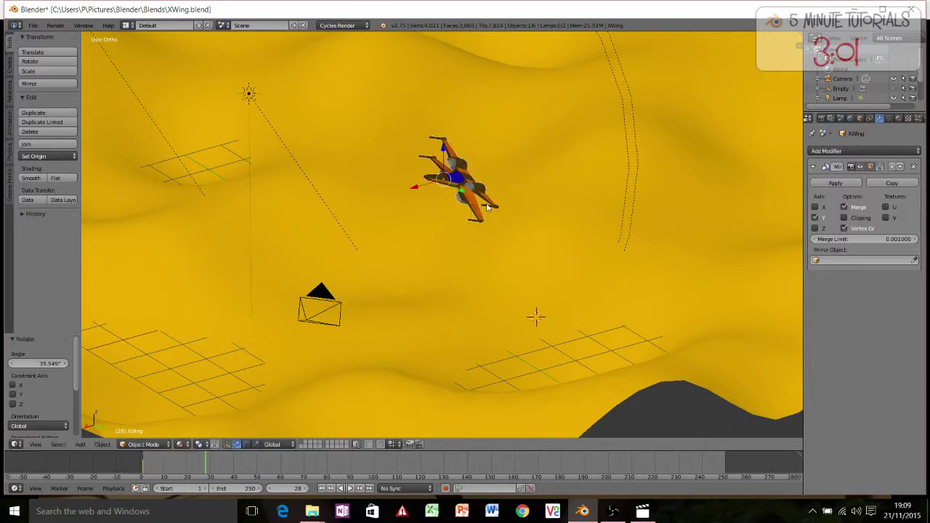
key("i")
left_click(482, 139)
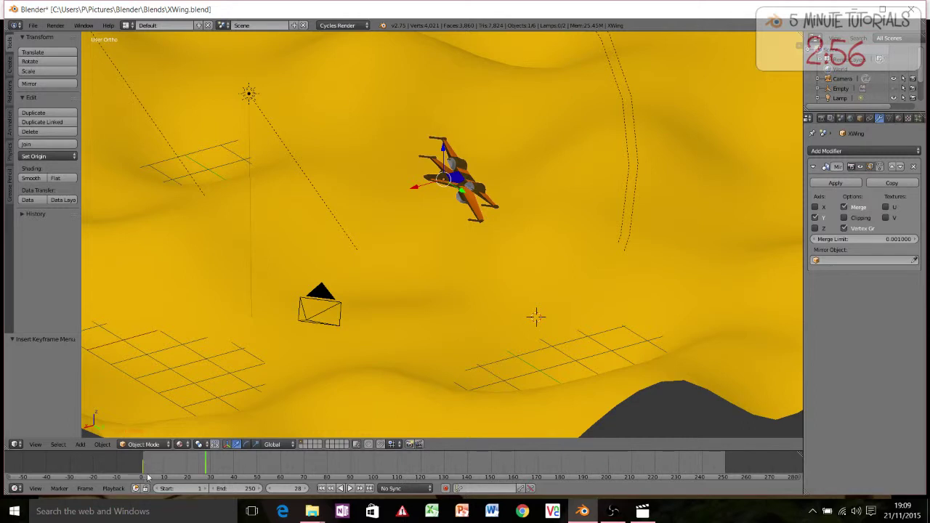
mouse_move(149, 474)
left_mouse_down()
mouse_move(174, 459)
mouse_move(141, 469)
mouse_move(183, 472)
mouse_move(156, 464)
left_mouse_up()
Step: Rewind to the first frame and play the flight, then stop playback
key("shift+Left")
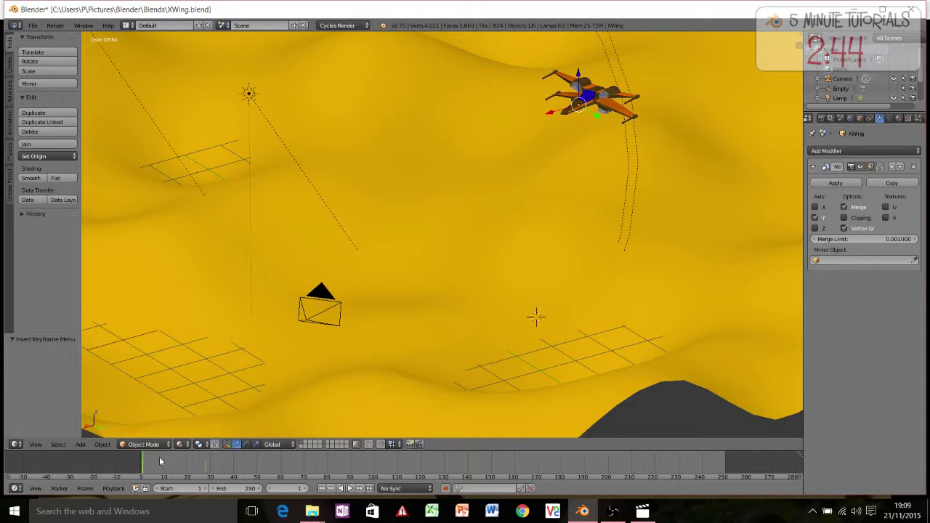
key("alt+a")
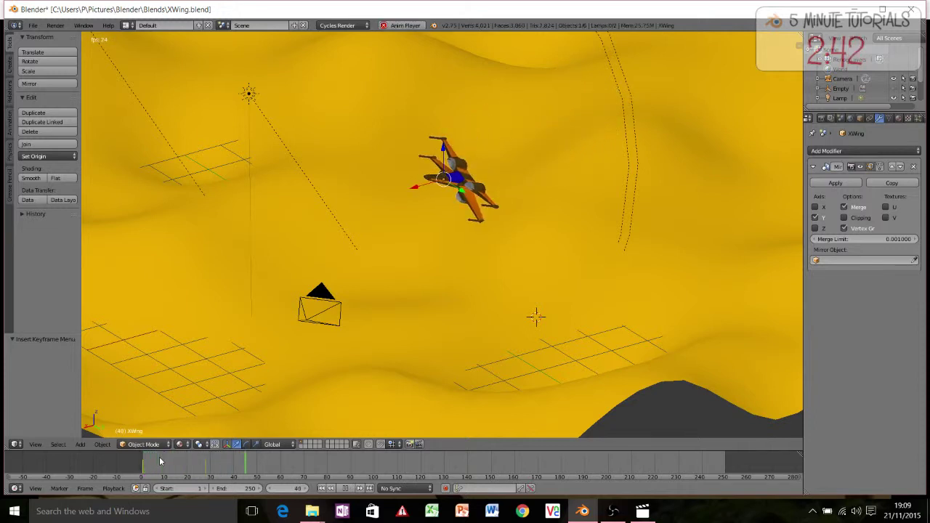
key("alt+a")
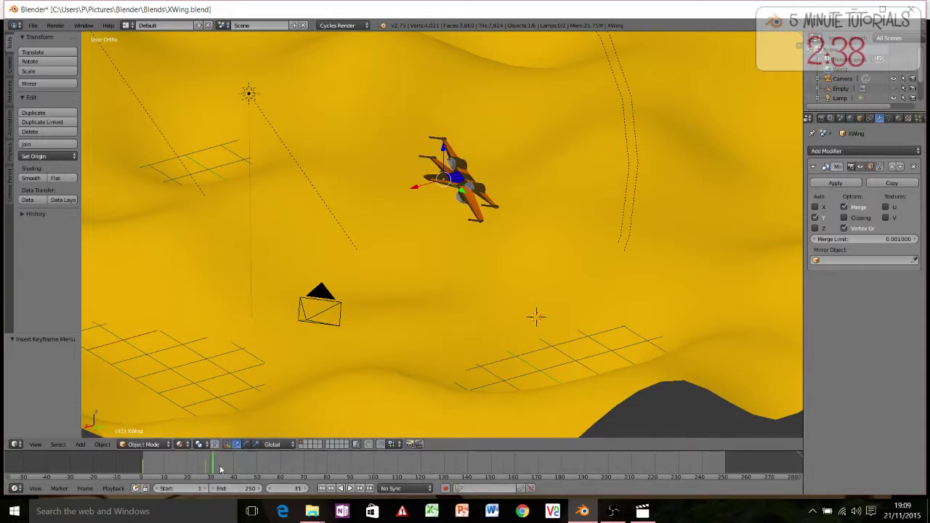
Step: At frame 58, move the X-Wing up-left near the lamp, bank it, and keyframe LocRotScale
left_click_drag(220, 470, 278, 474)
key("g")
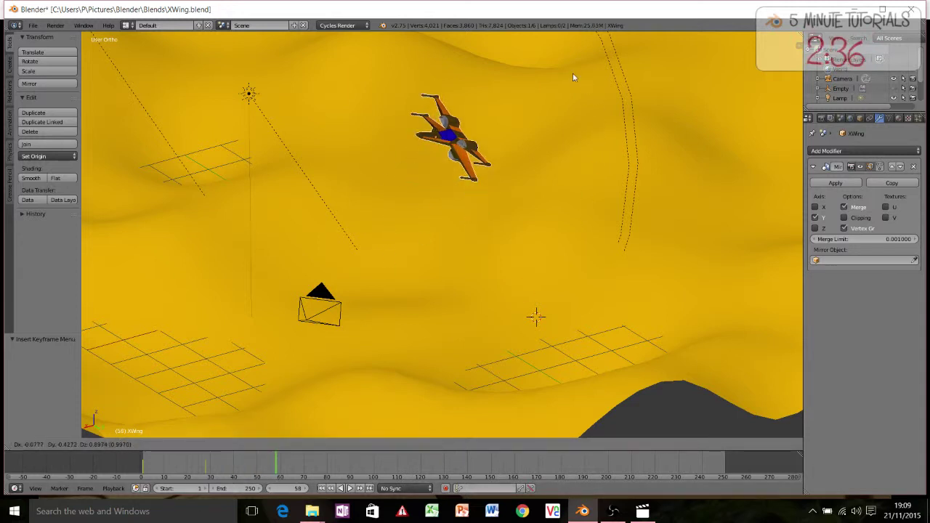
left_click(438, 49)
key("r")
key("r")
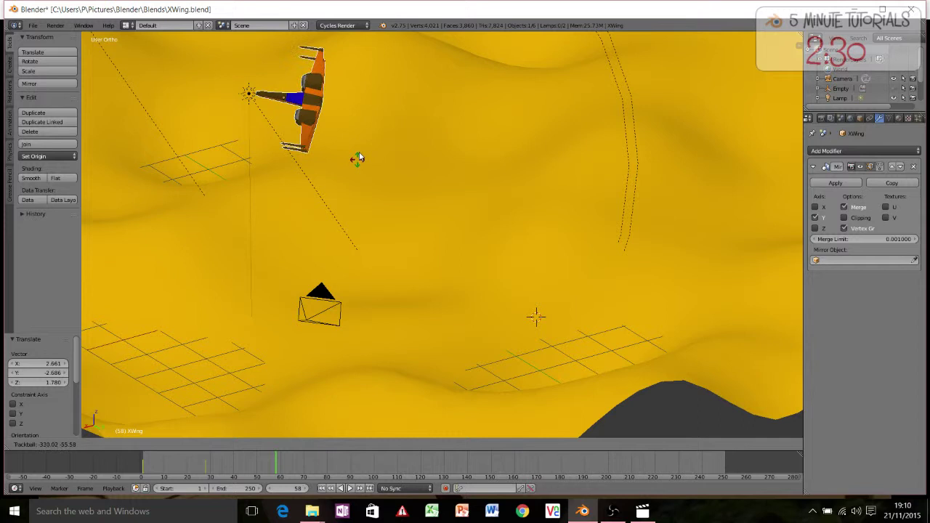
left_click(328, 119)
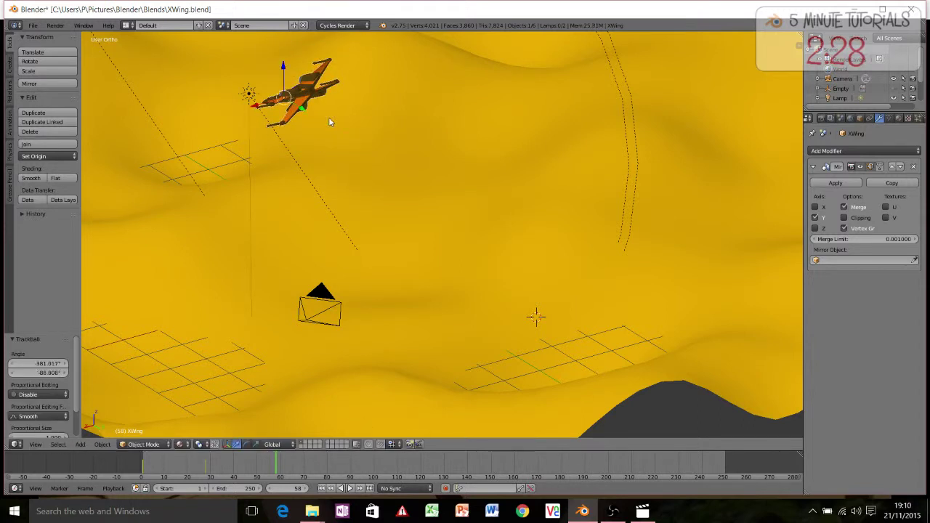
key("i")
left_click(329, 118)
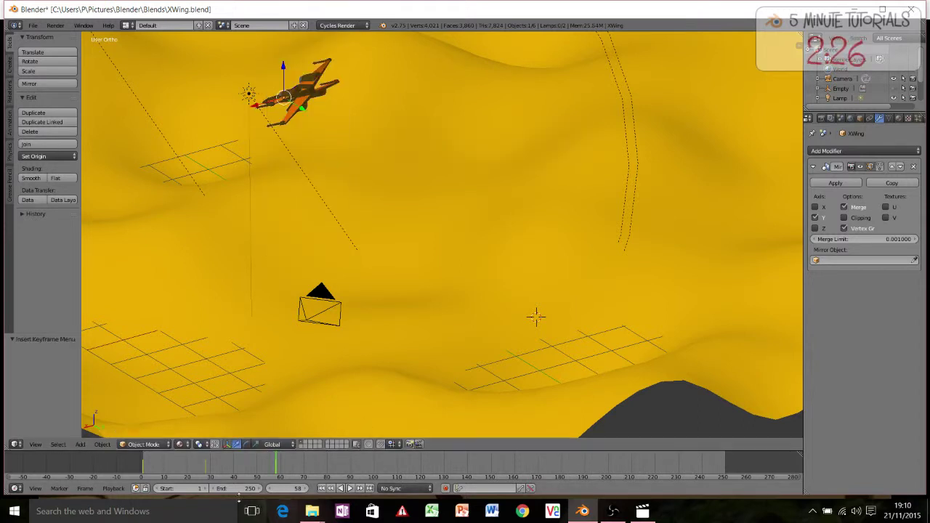
left_click_drag(263, 460, 143, 466)
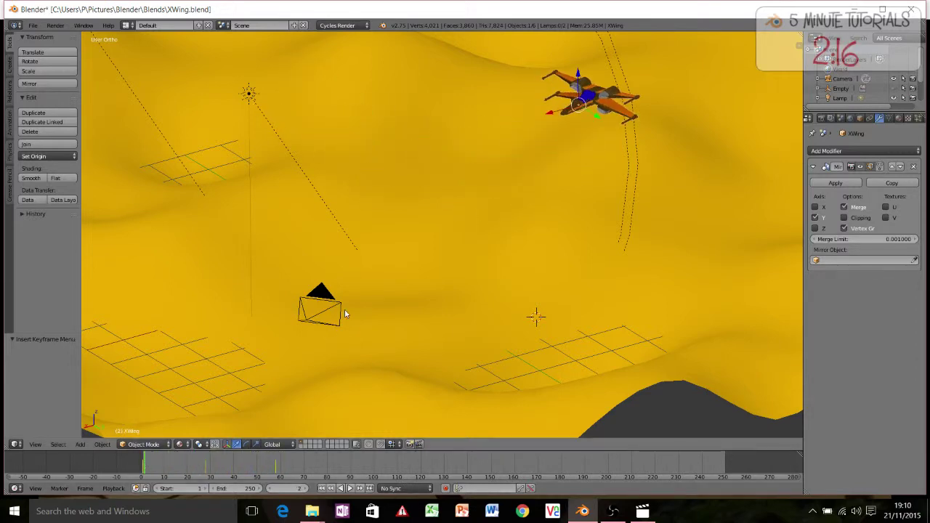
Step: Walk-fly the camera to frame the X-Wing above the dunes, then keyframe its LocRotScale
key("KP_0")
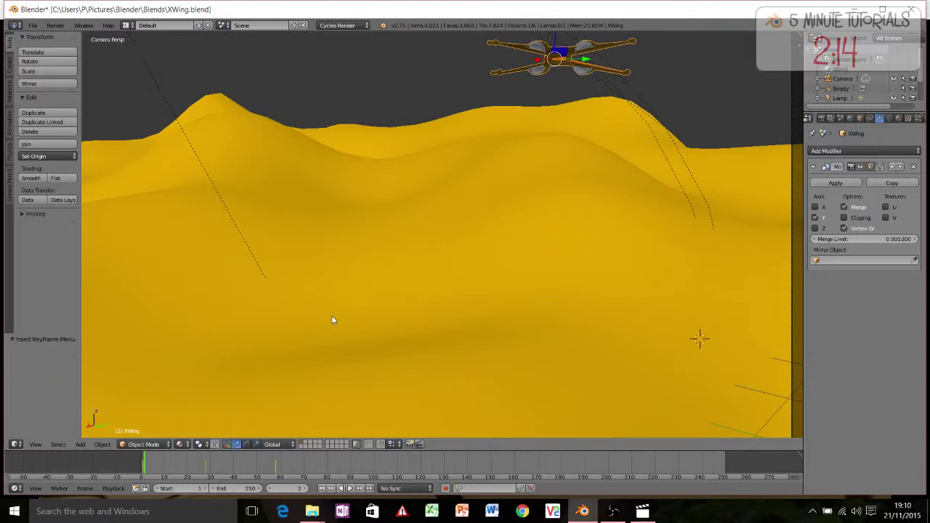
right_click(793, 131)
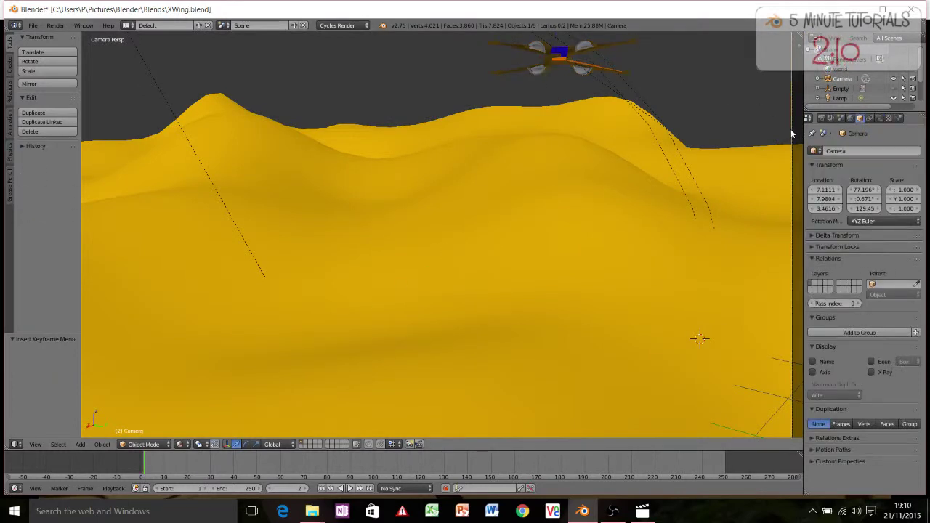
key("shift+f")
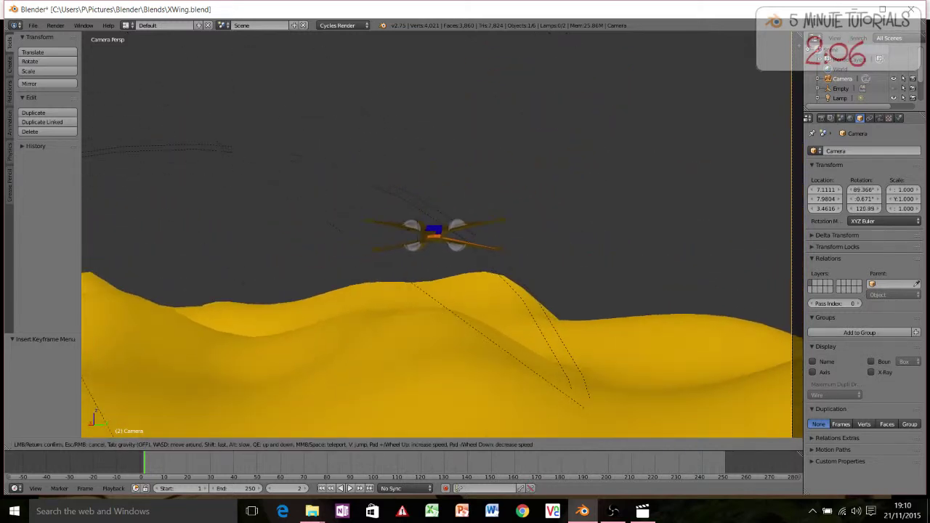
key("w")
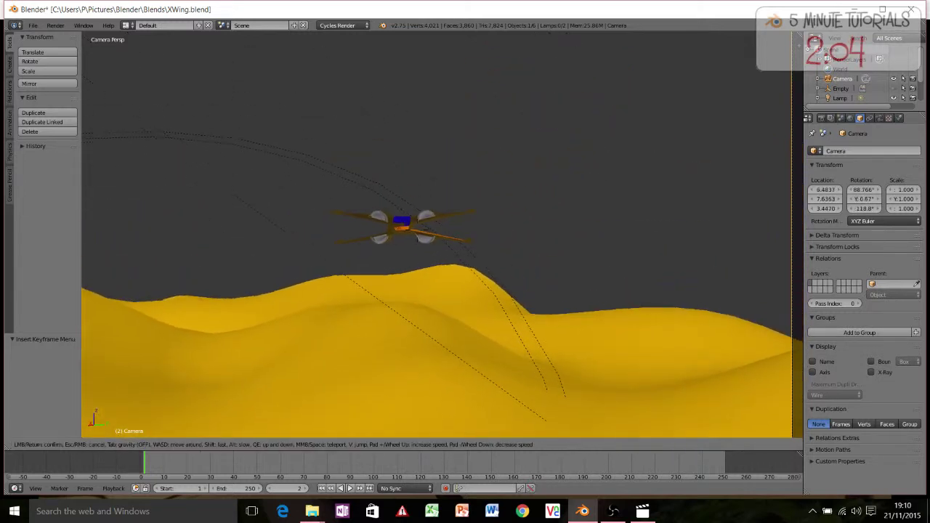
key("s")
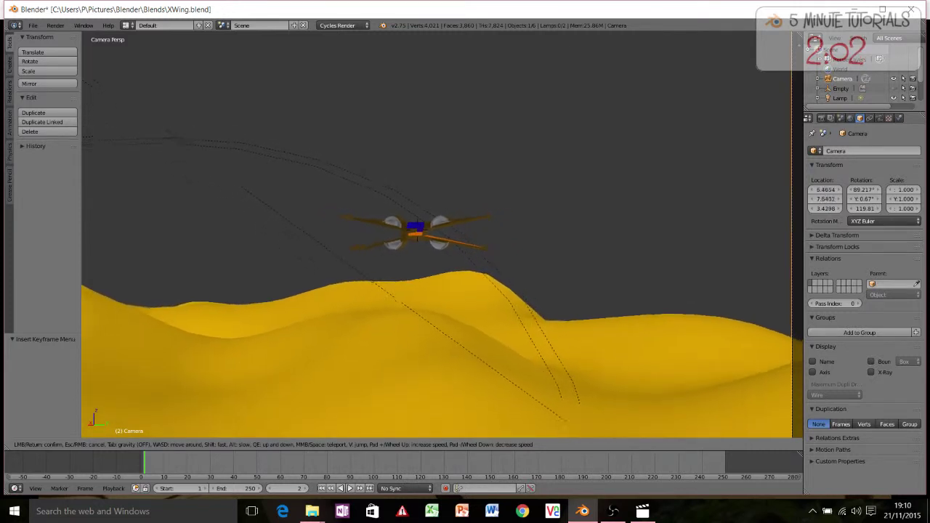
key("d")
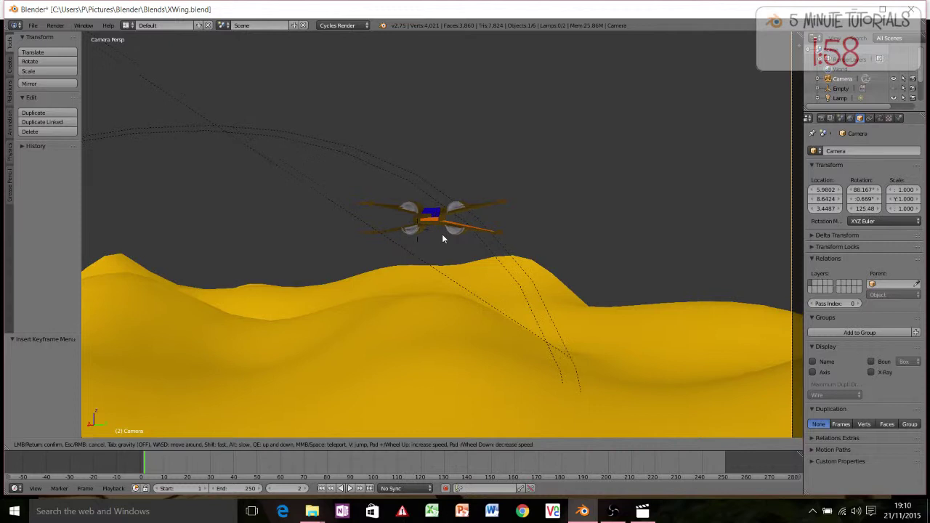
left_click(448, 239)
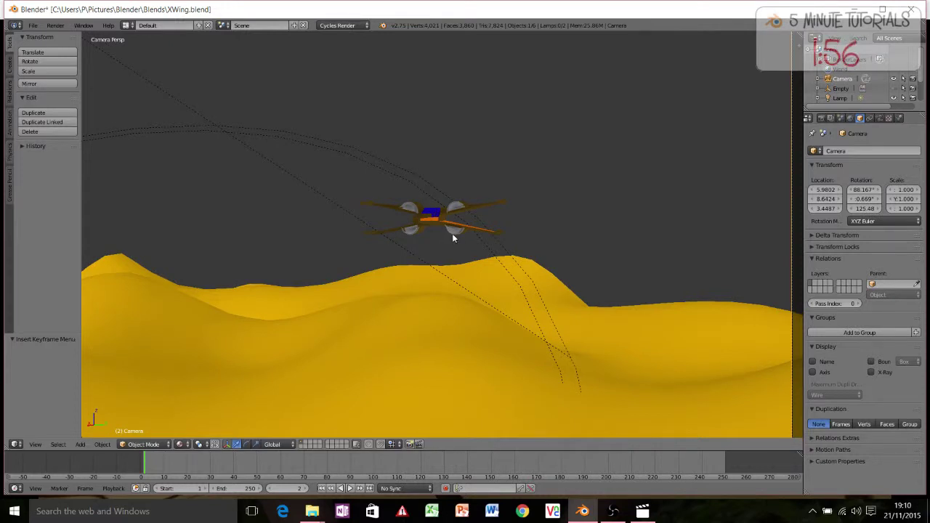
key("i")
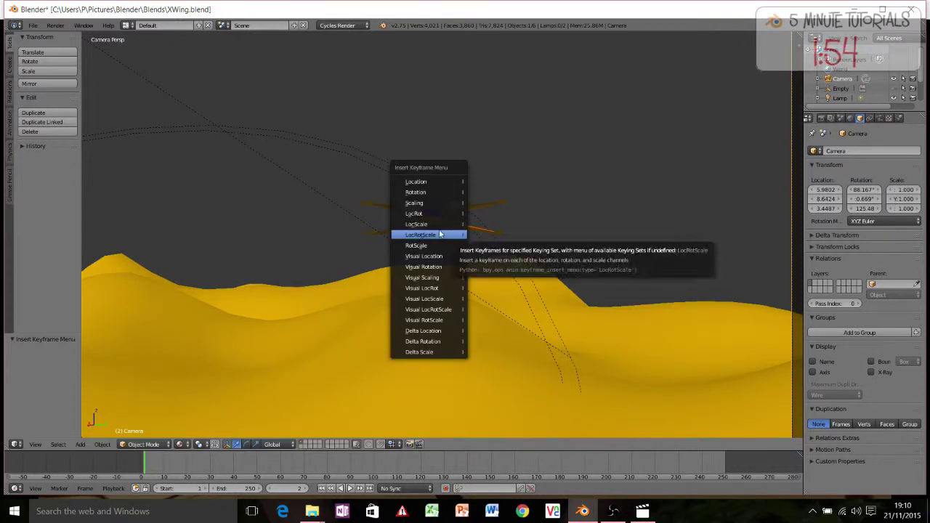
left_click(419, 234)
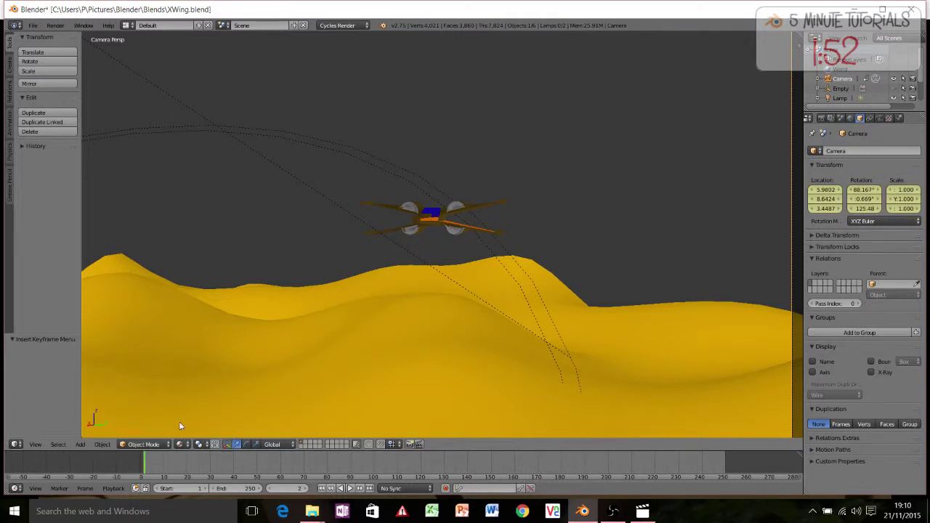
Step: At frame 38, walk-fly the camera closer to the X-wing and keyframe its LocRotScale
left_click_drag(147, 469, 229, 473)
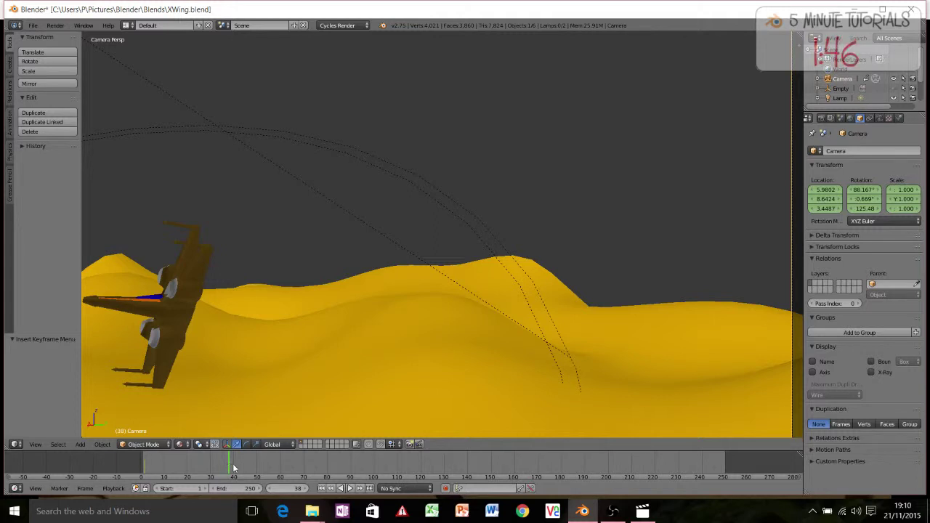
key("shift+f")
key("s")
key("a")
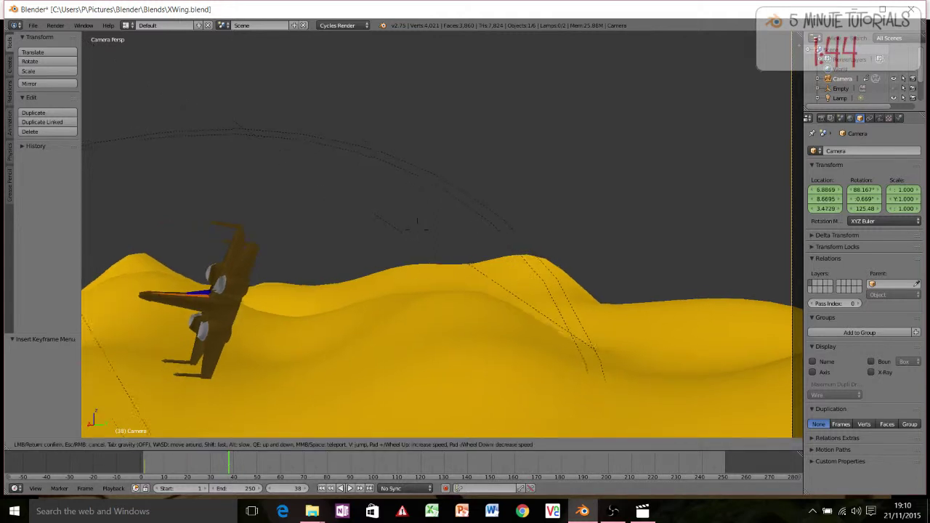
key("a")
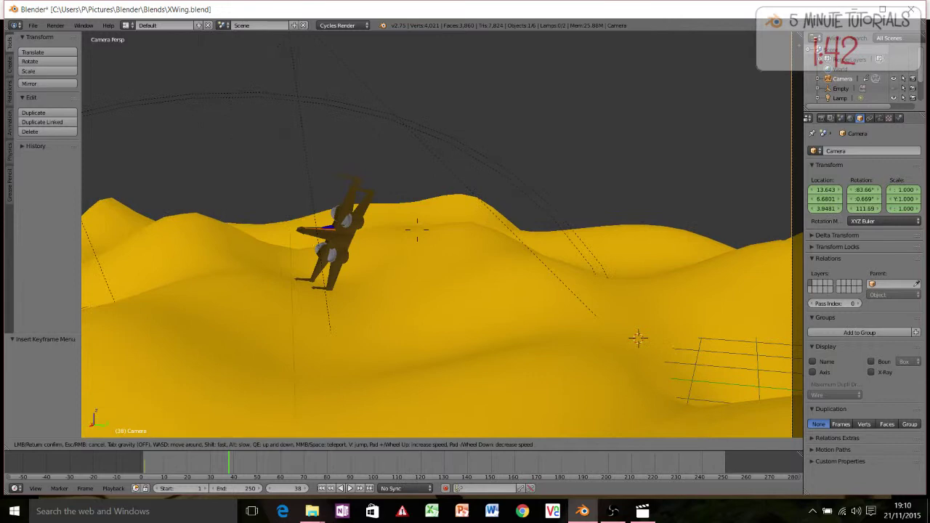
key("a")
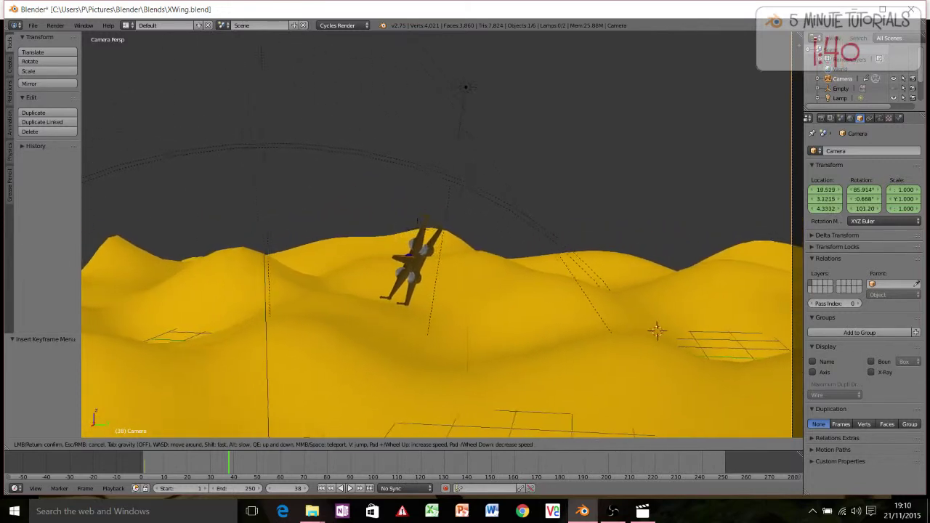
key("a")
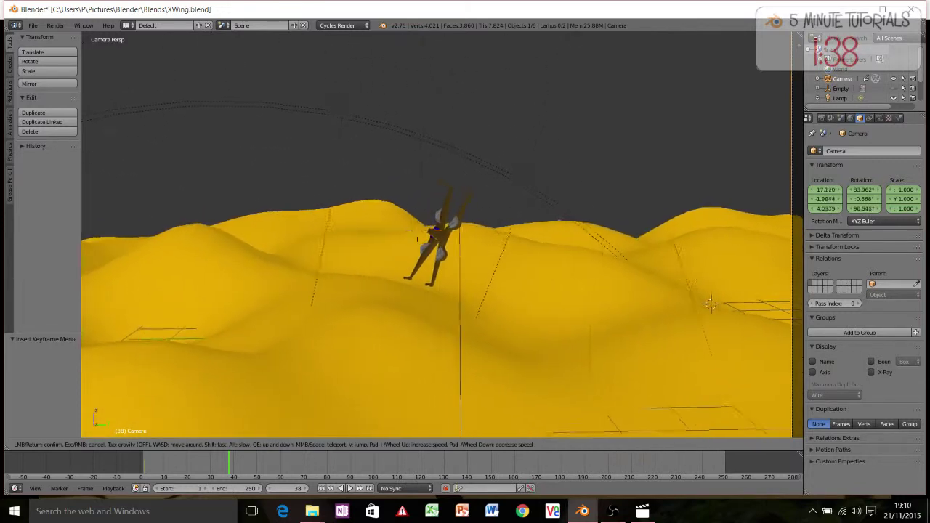
left_click(443, 239)
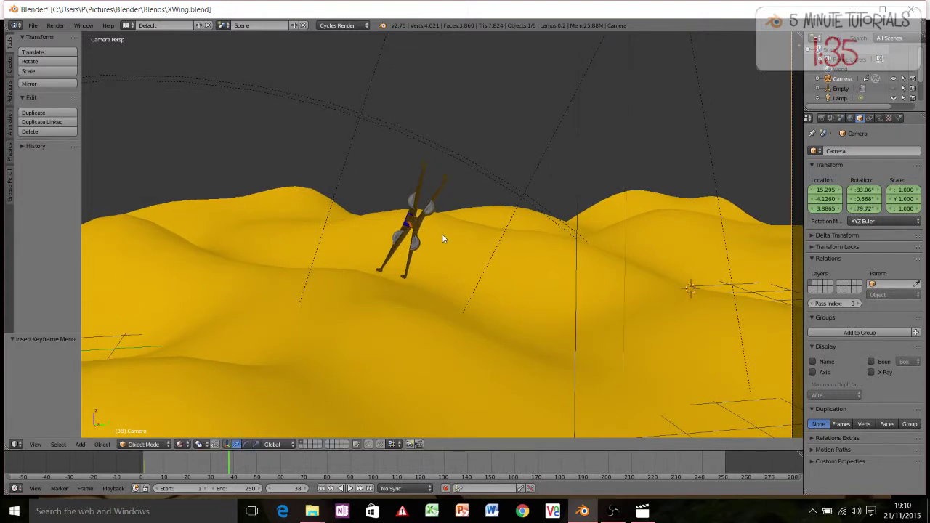
key("i")
left_click(443, 238)
Step: At frame 58, reposition the camera, raise it 1.36 on Z, and keyframe LocRotScale
left_click_drag(212, 459, 275, 467)
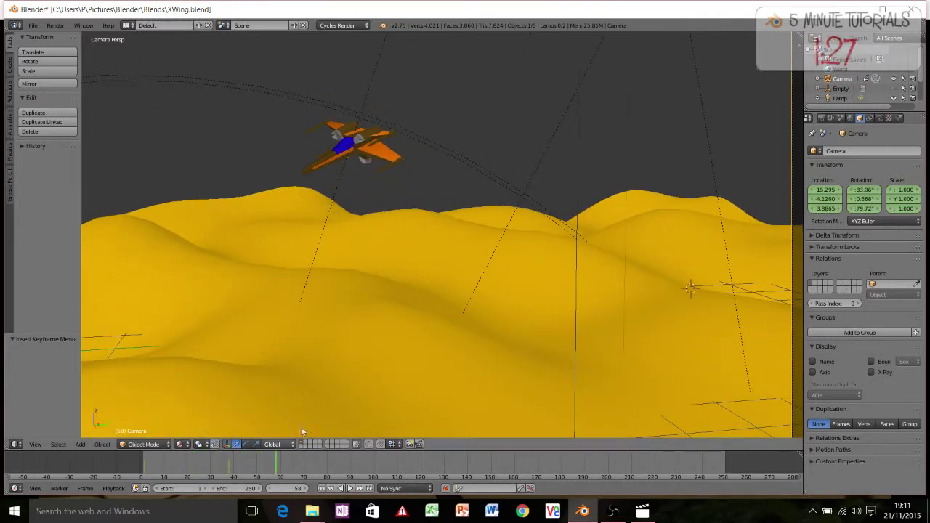
key("shift+f")
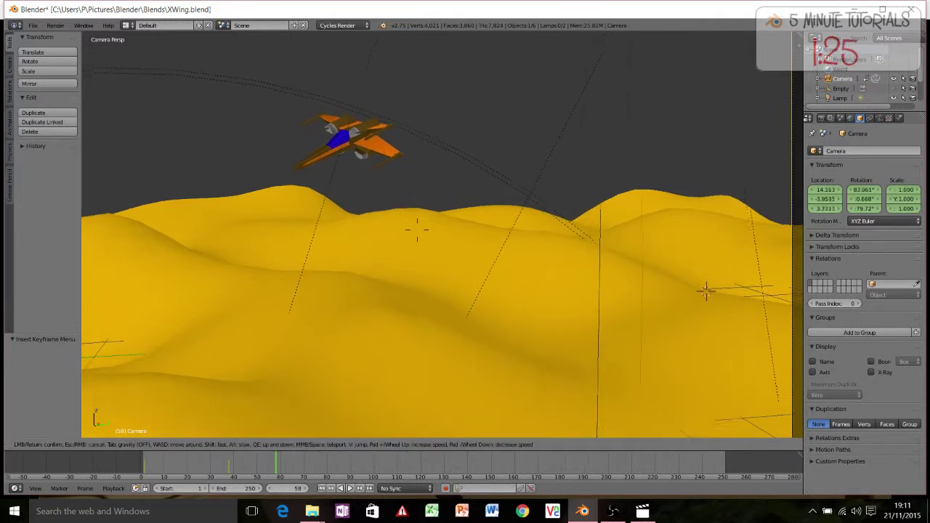
left_click(444, 238)
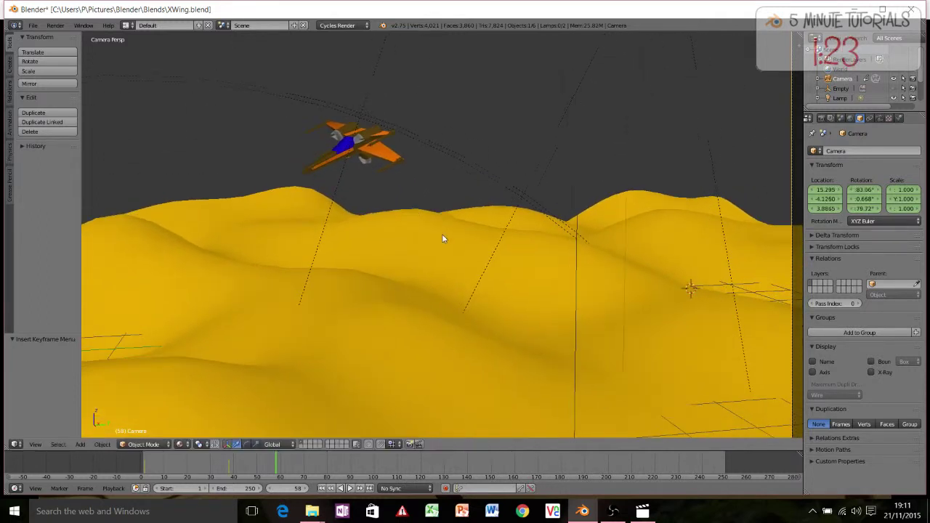
key("g")
key("z")
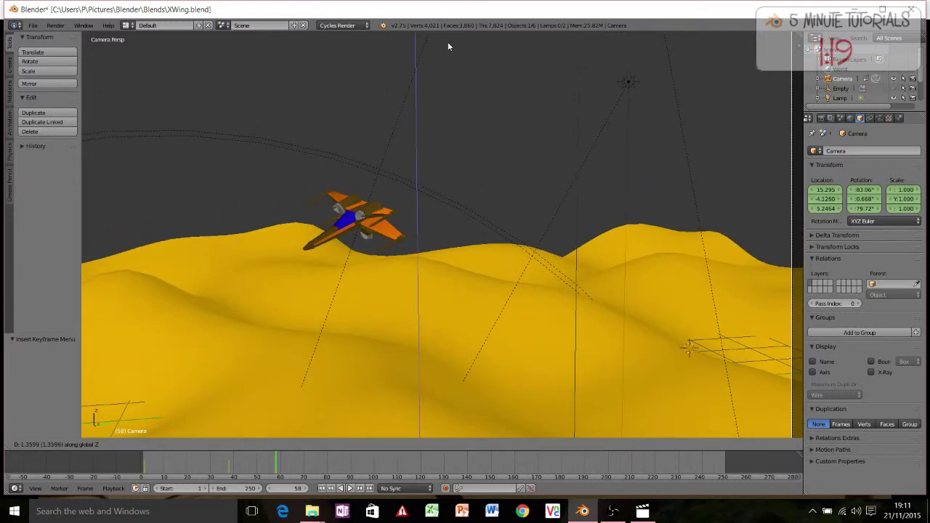
left_click(448, 41)
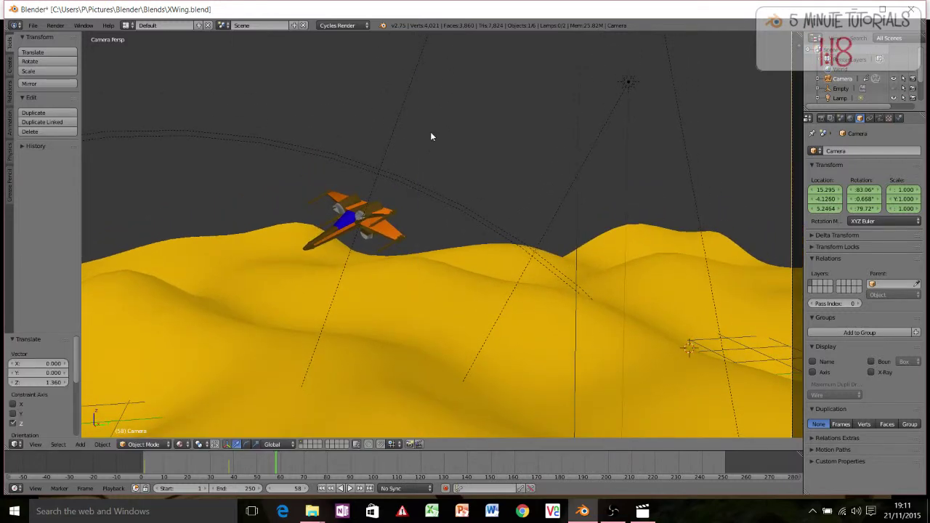
key("i")
left_click(444, 301)
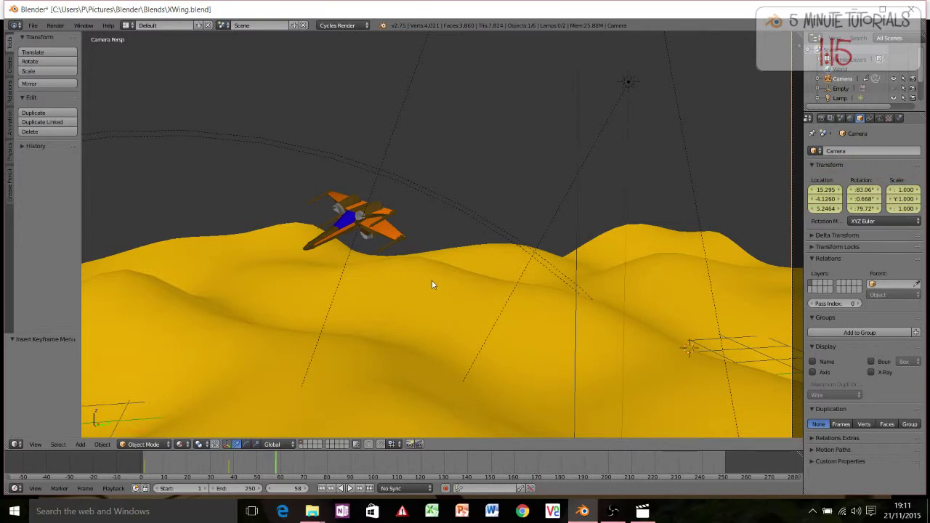
Step: Scrub the timeline back to frame 0 and open the screen layout dropdown
left_click_drag(252, 465, 145, 465)
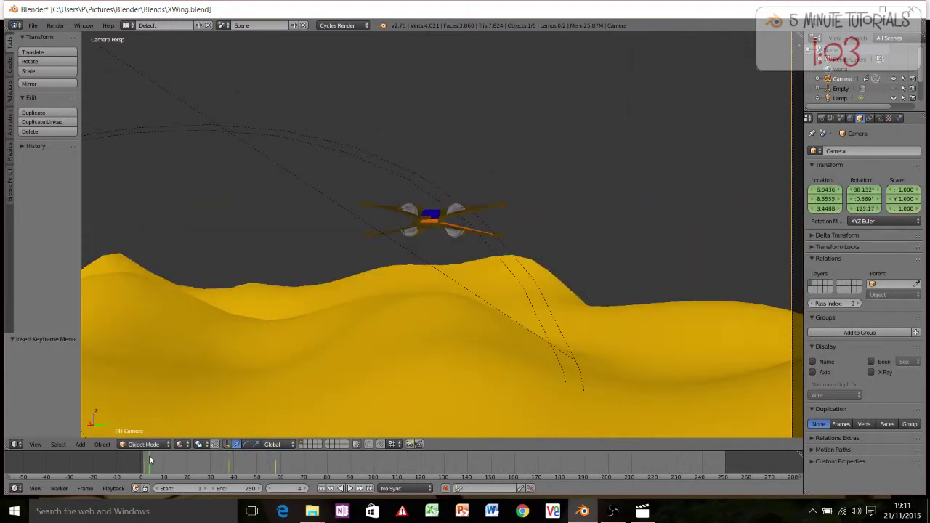
left_click(125, 25)
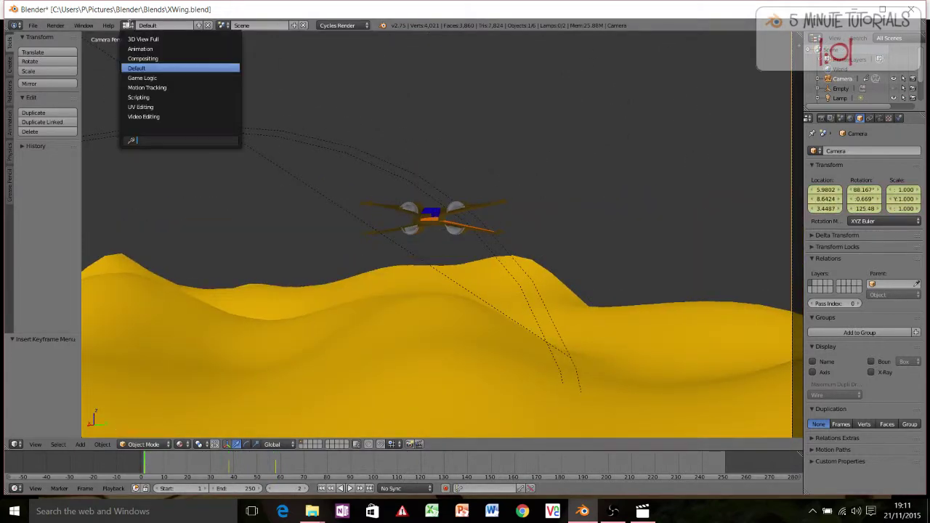
Step: Choose the Animation layout, set viewport shading to Material, and scroll the Dope Sheet to its keyframes
left_click(141, 48)
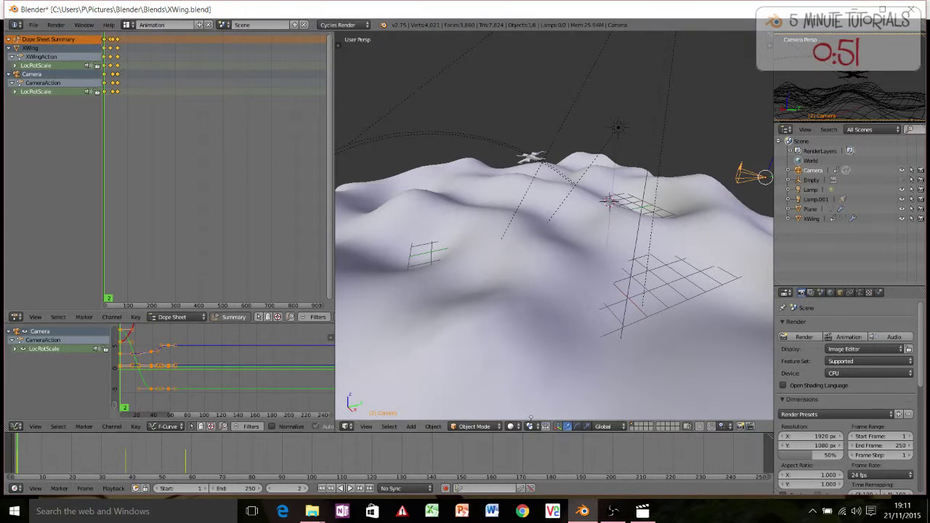
left_click(514, 426)
left_click(529, 372)
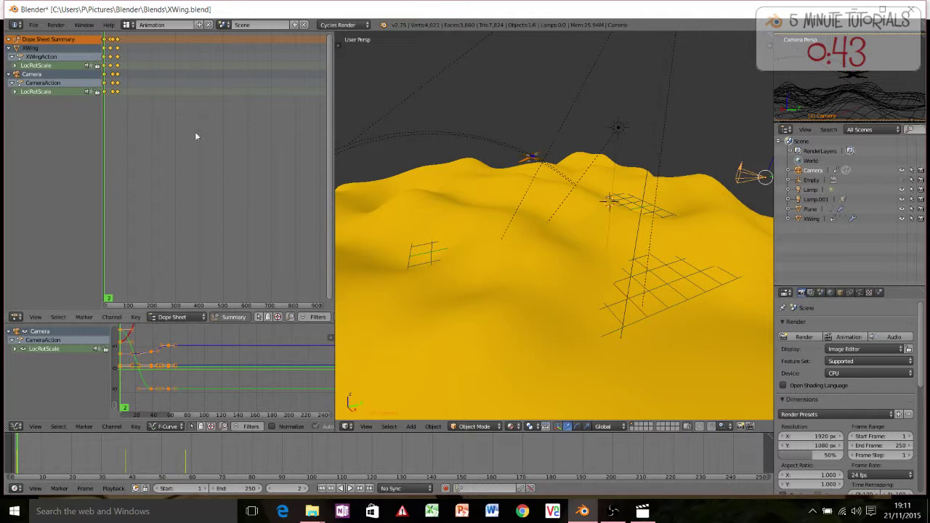
scroll(131, 89, "up", 5)
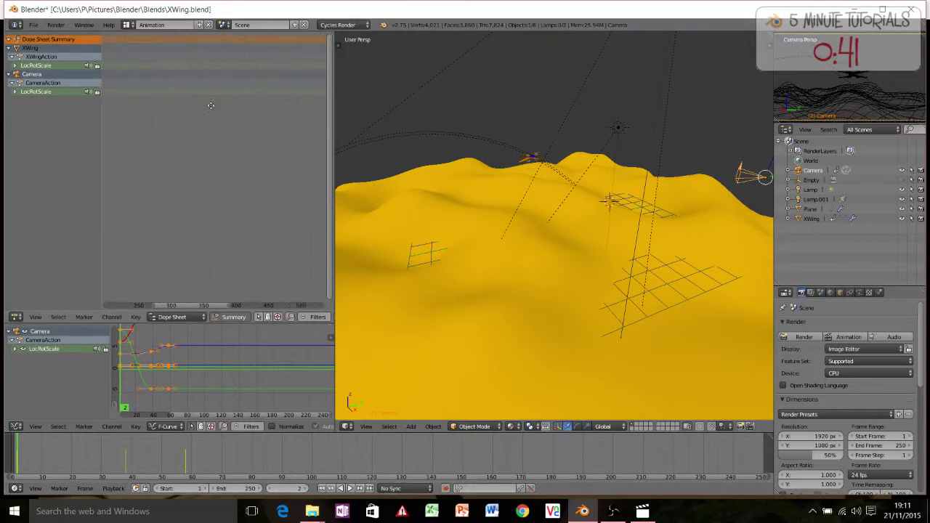
scroll(210, 105, "up", 10, "ctrl")
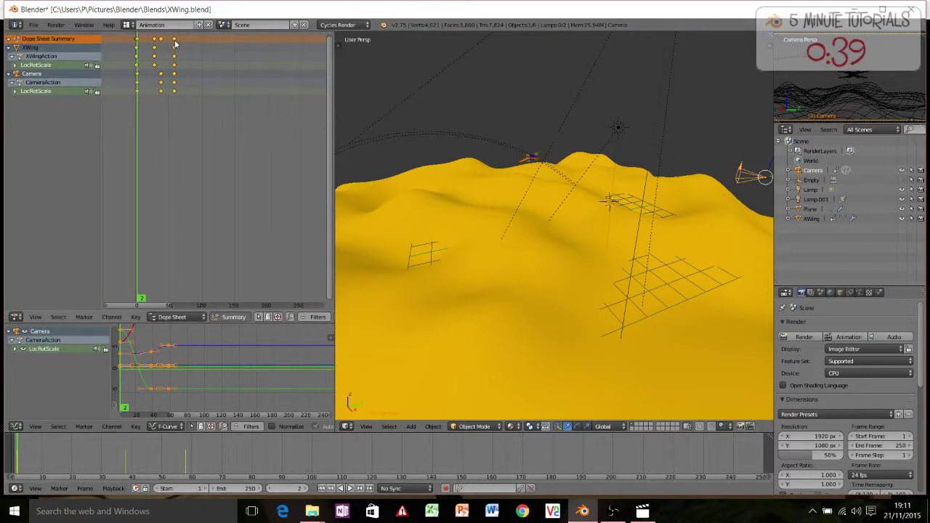
Step: Select two keyframe columns in the Dope Sheet and shift them in time
left_click(175, 55, "alt")
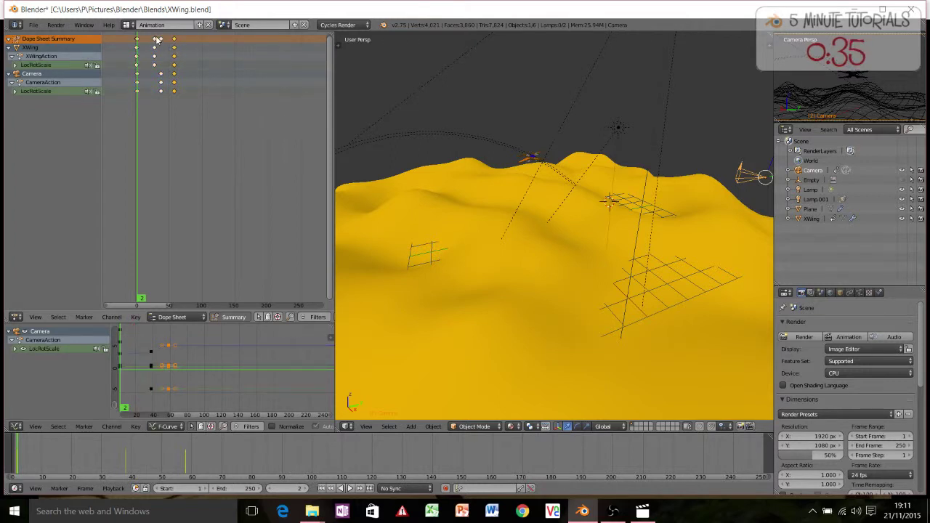
left_click(154, 39, "alt")
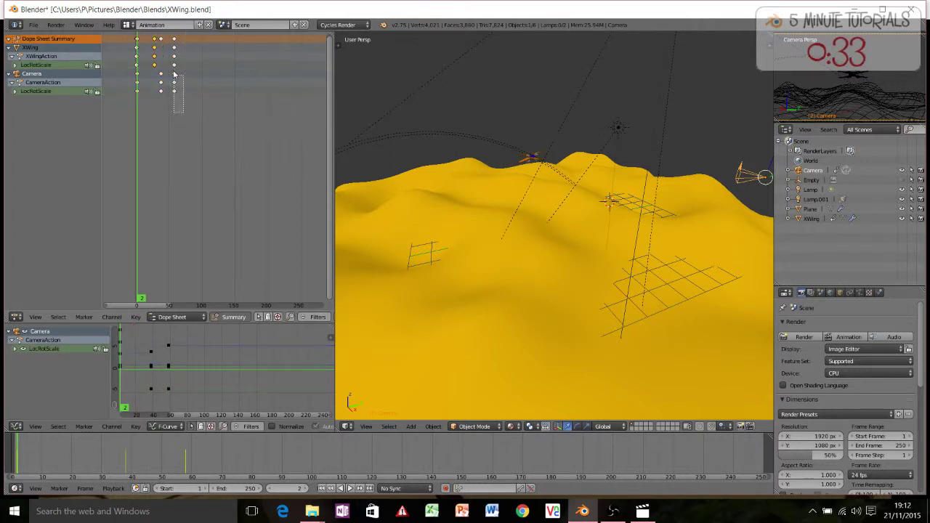
left_click(175, 40, "alt+shift")
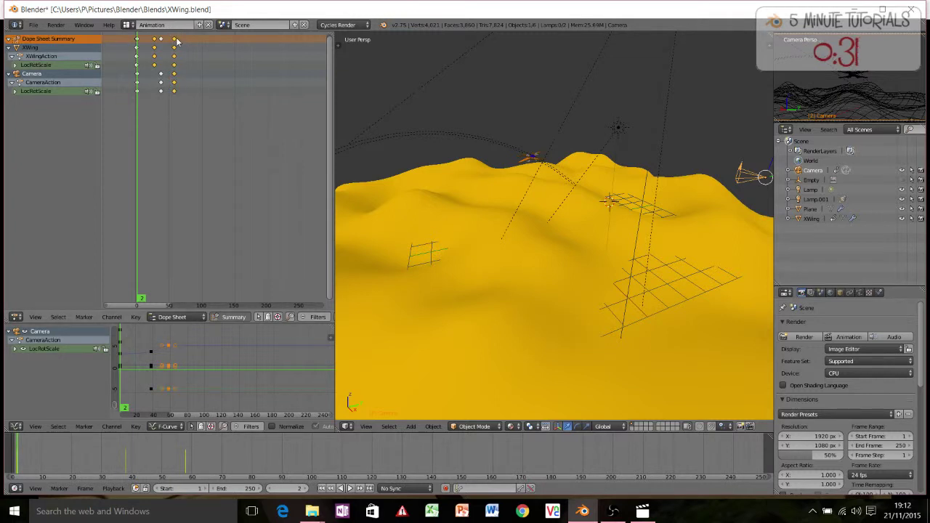
key("g")
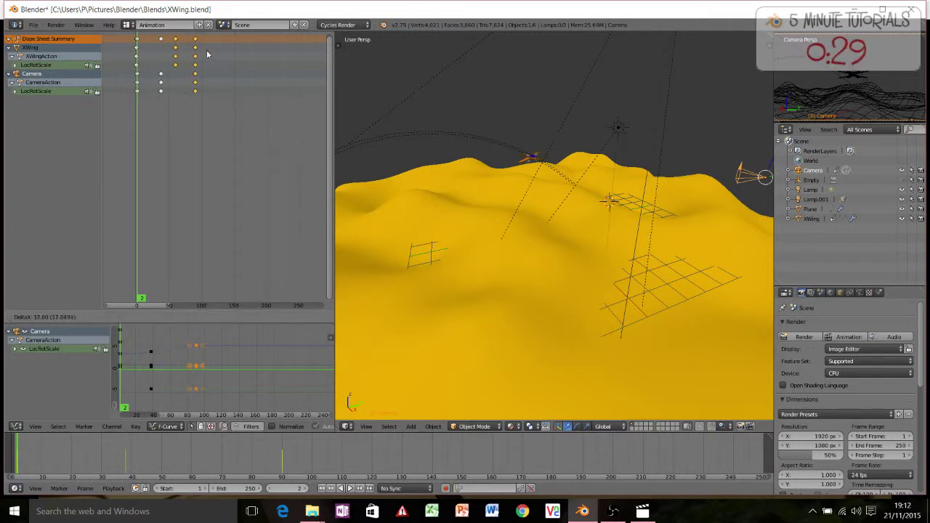
left_click(185, 57)
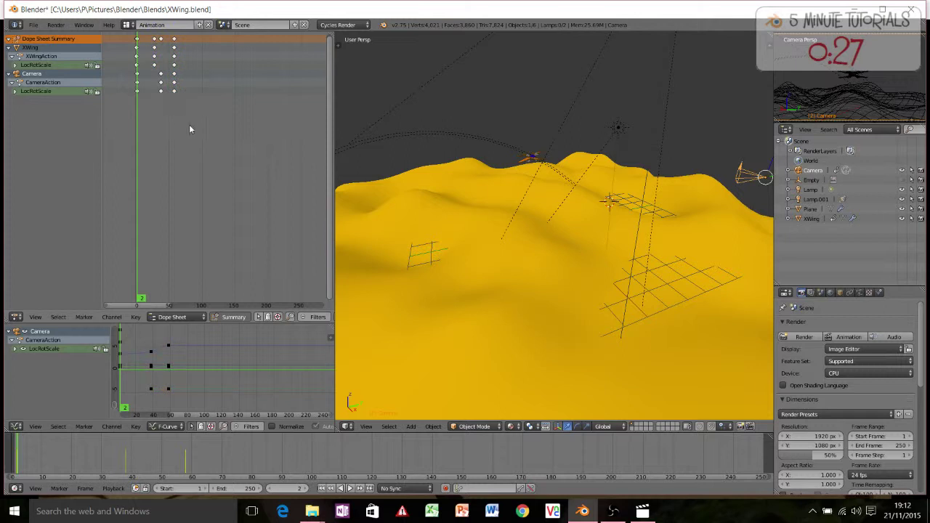
Step: Scale all keyframes out in time and move the last column to around frame 176
key("a")
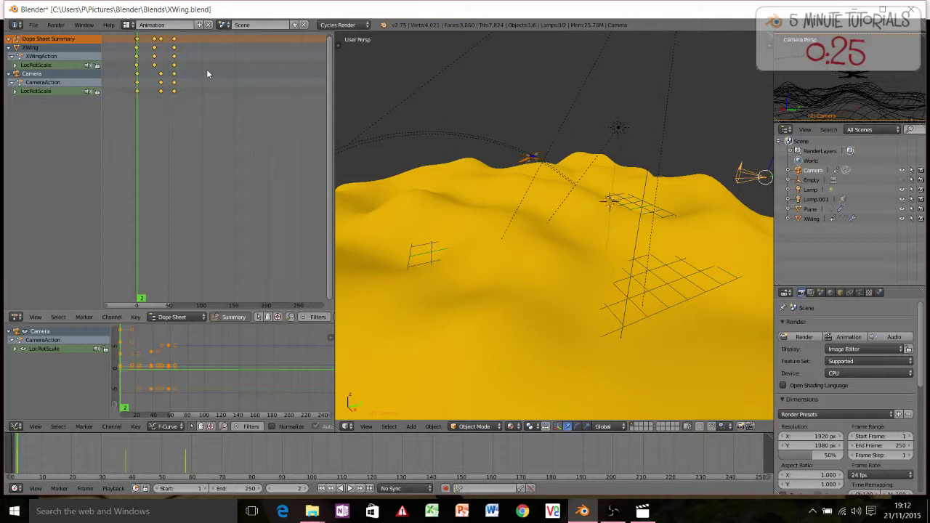
key("s")
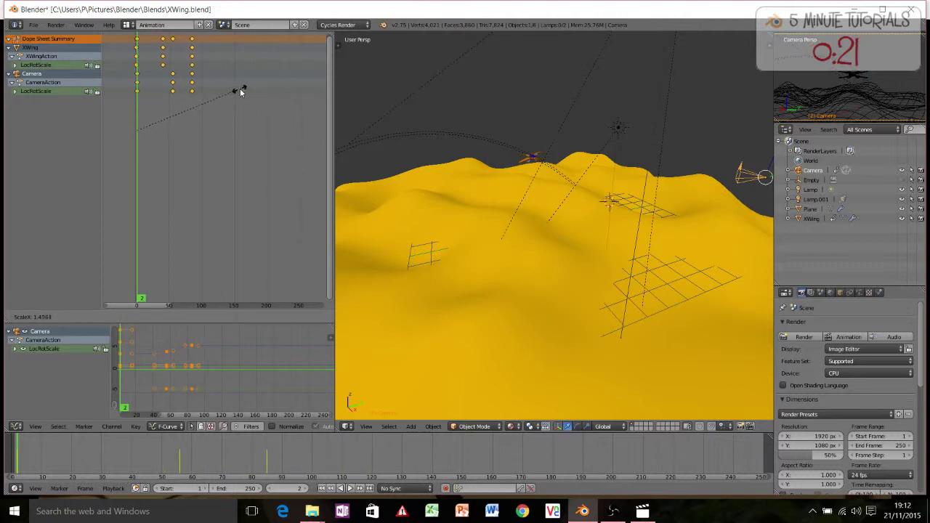
left_click(265, 90)
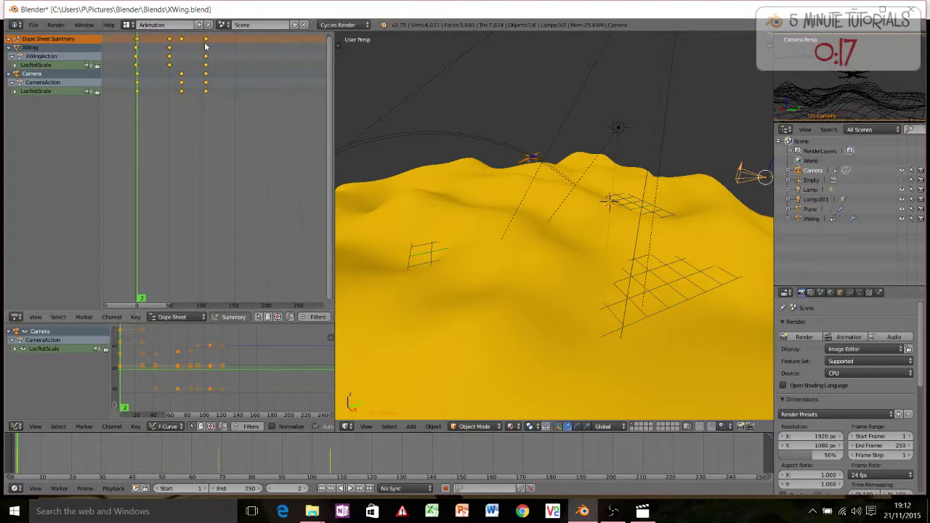
key("g")
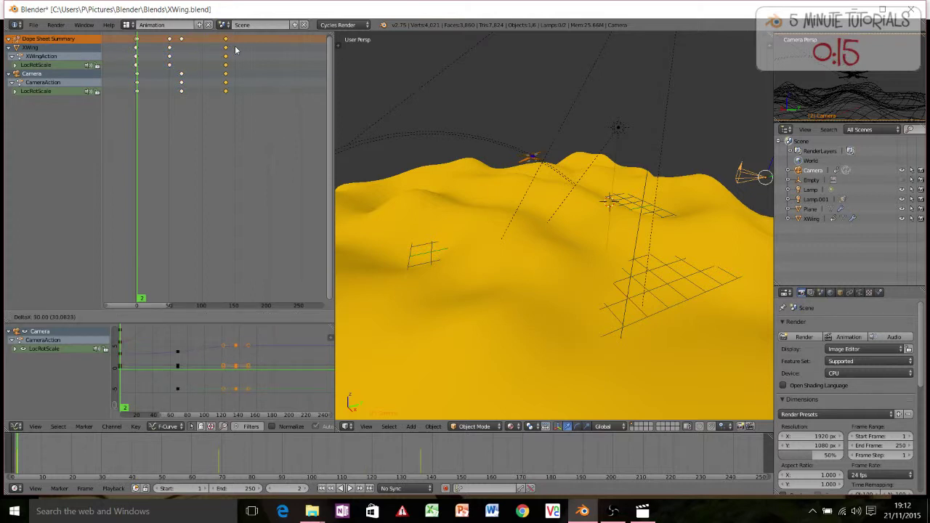
left_click(253, 49)
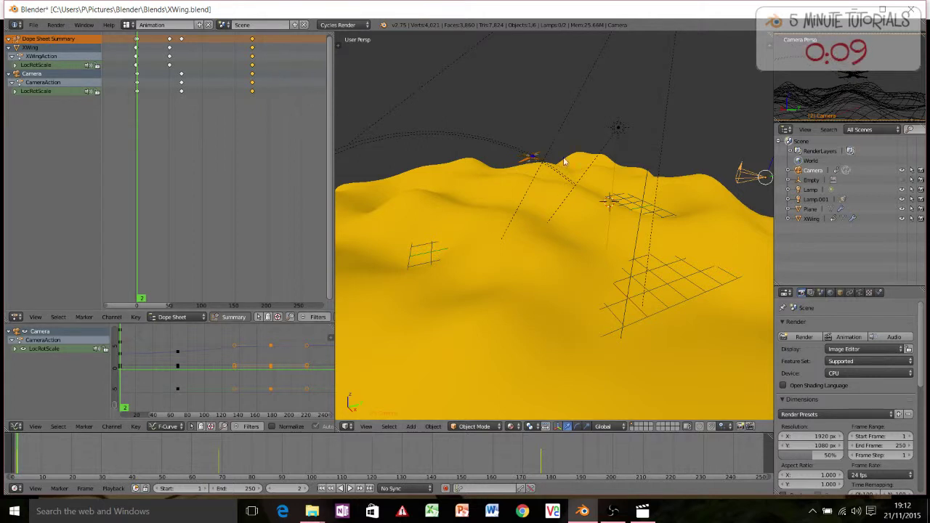
key("Left")
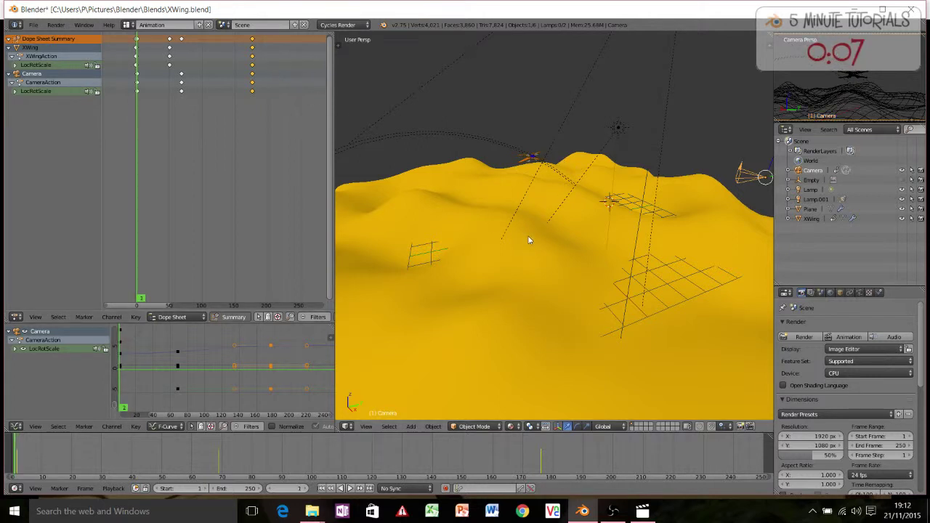